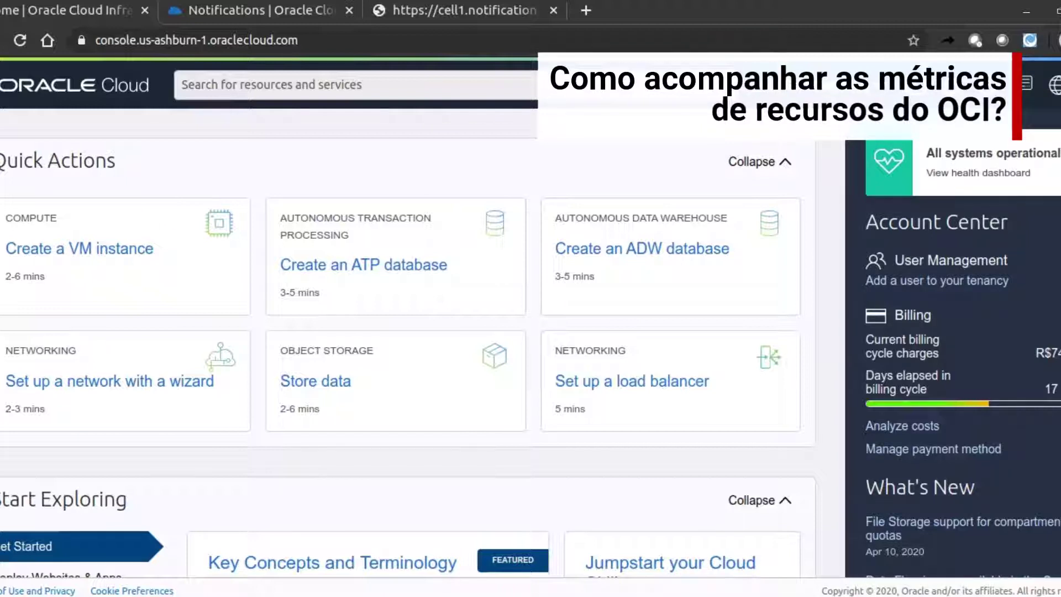
left_click(2, 84)
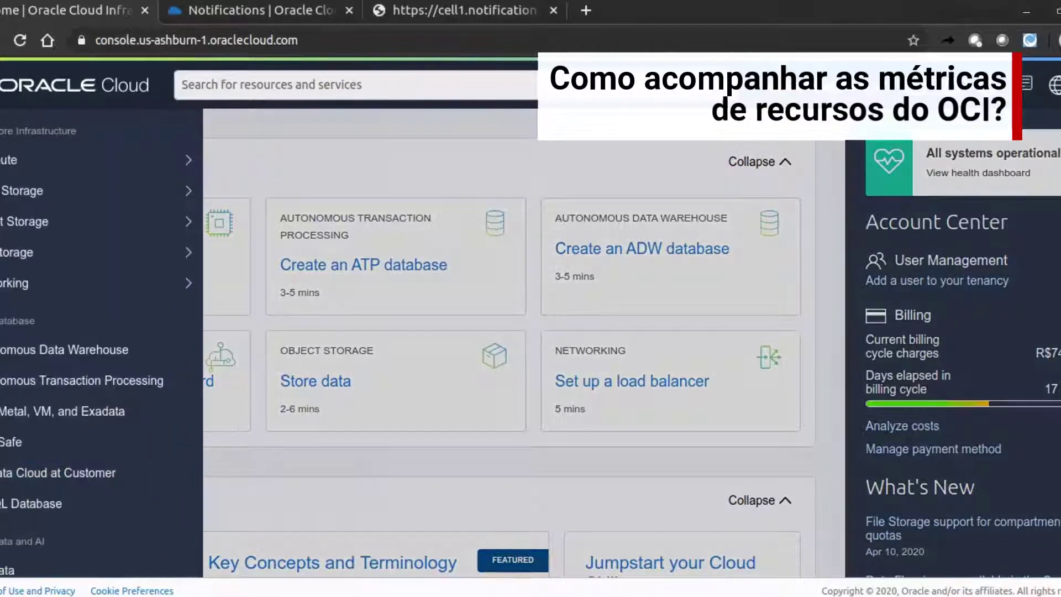
mouse_move(145, 159)
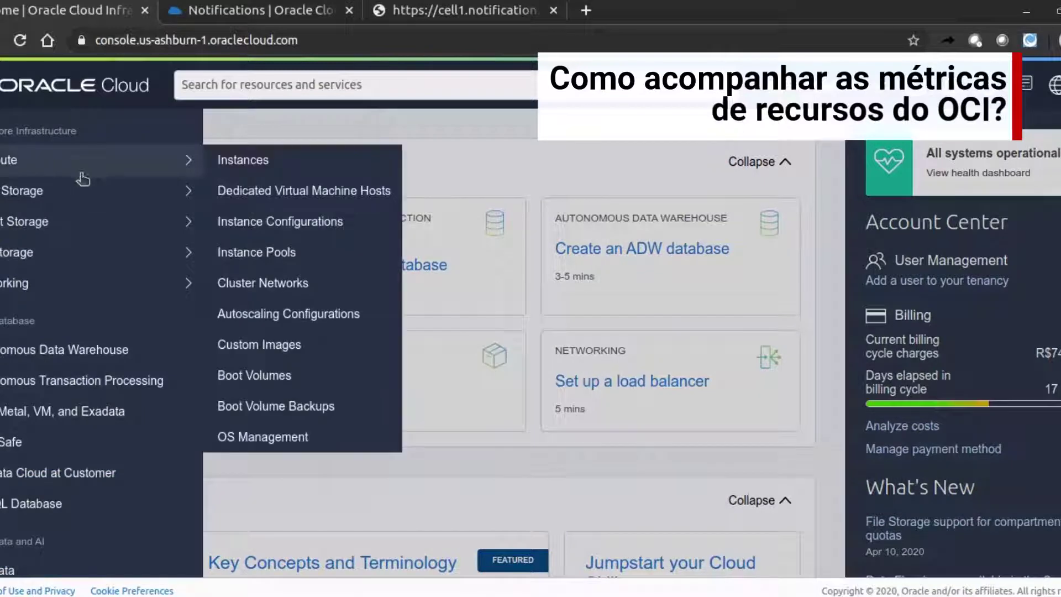
left_click(249, 159)
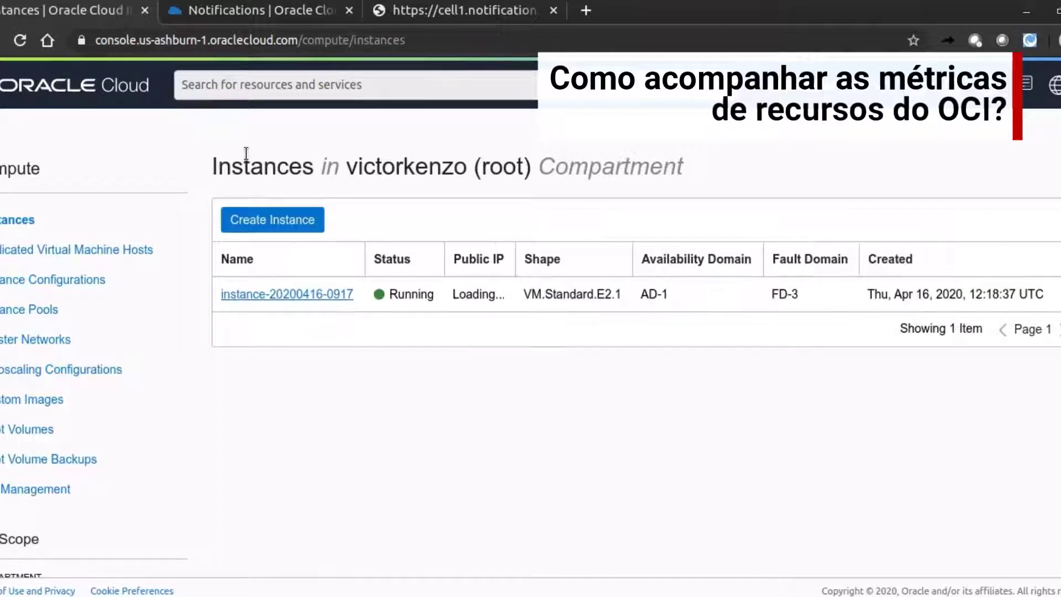
left_click(277, 297)
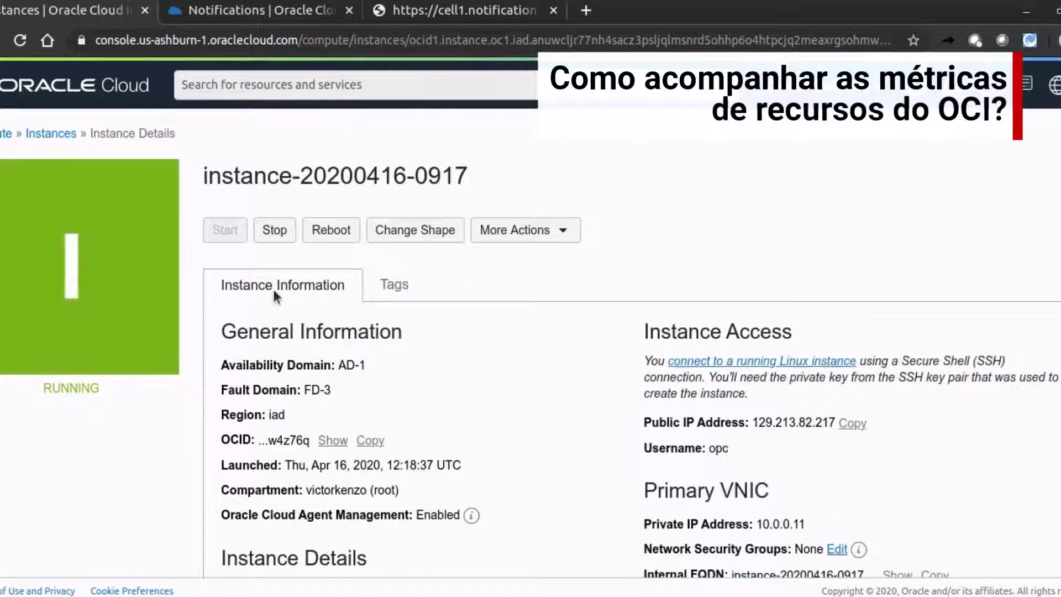
- Examine the instance's configuration details and its metric charts for CPU, memory, disk and network
scroll(275, 296, "down", 9)
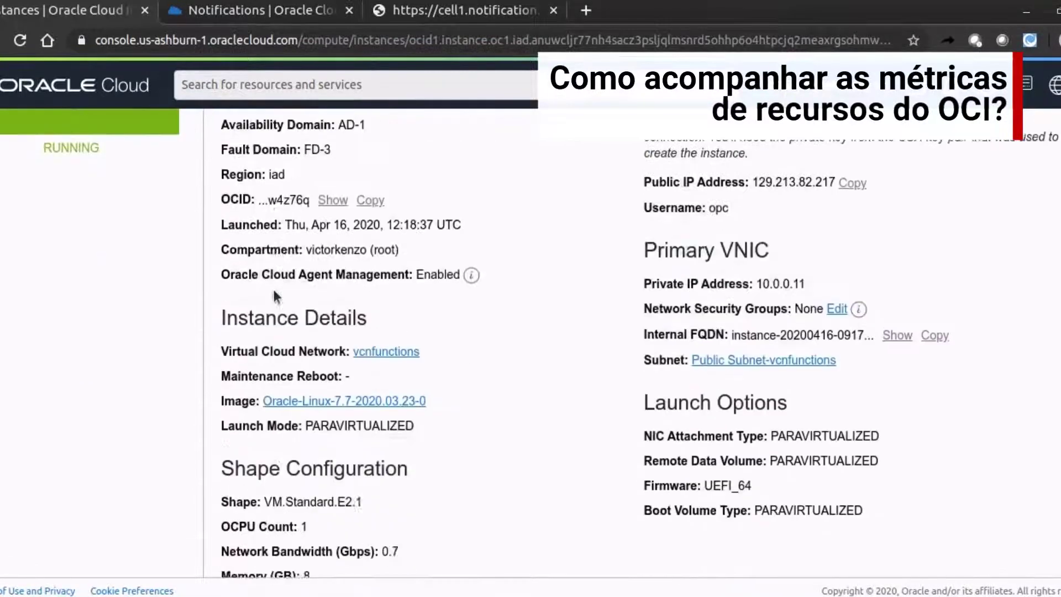
scroll(275, 297, "down", 2)
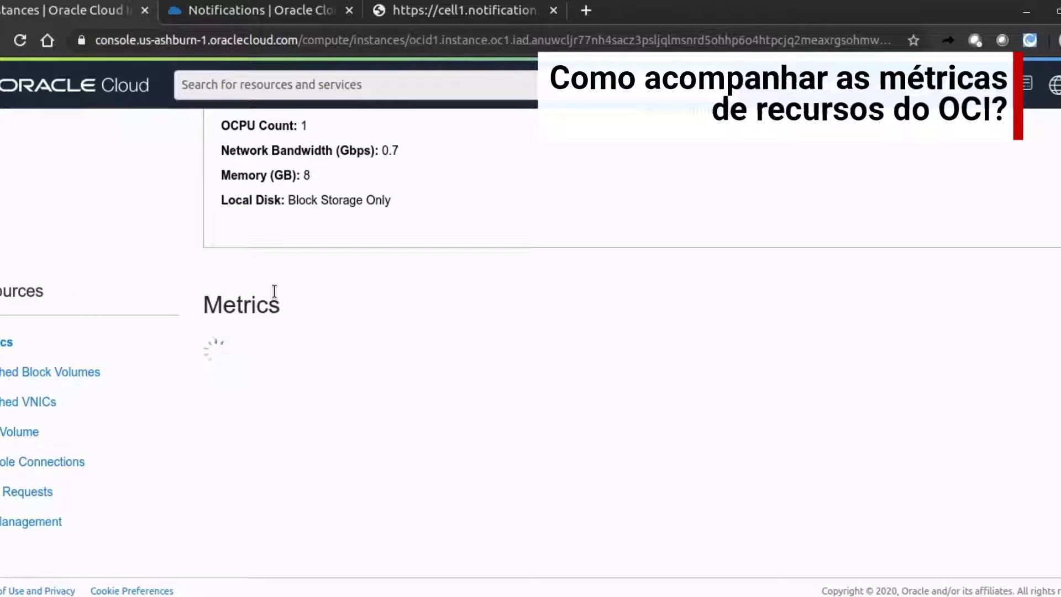
scroll(275, 293, "down", 1)
scroll(275, 297, "down", 3)
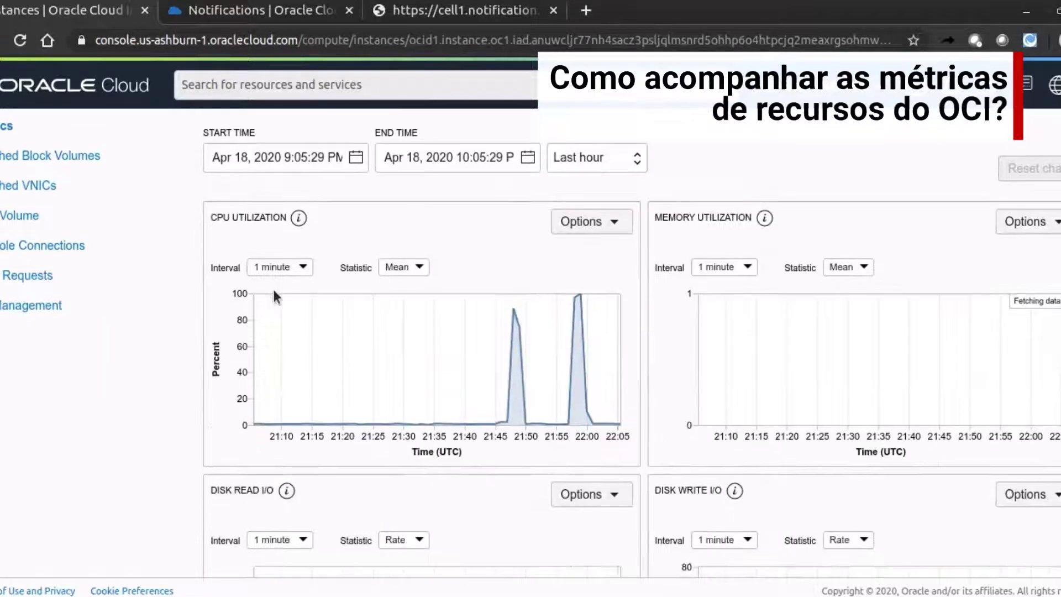
scroll(274, 297, "down", 9)
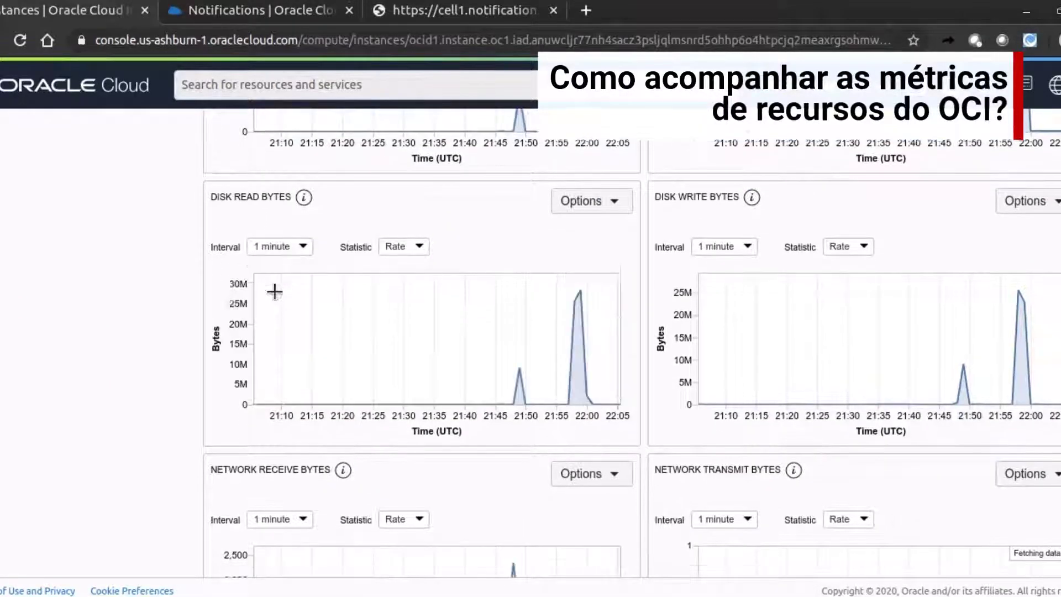
scroll(275, 291, "down", 4)
scroll(275, 292, "up", 13)
scroll(274, 291, "up", 3)
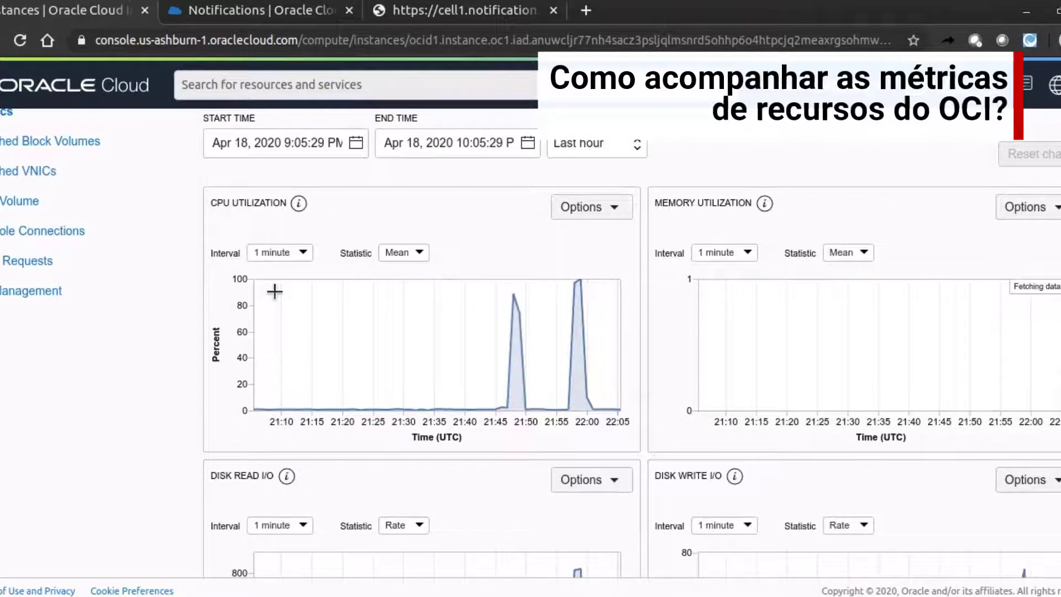
scroll(275, 292, "up", 8)
scroll(275, 291, "up", 7)
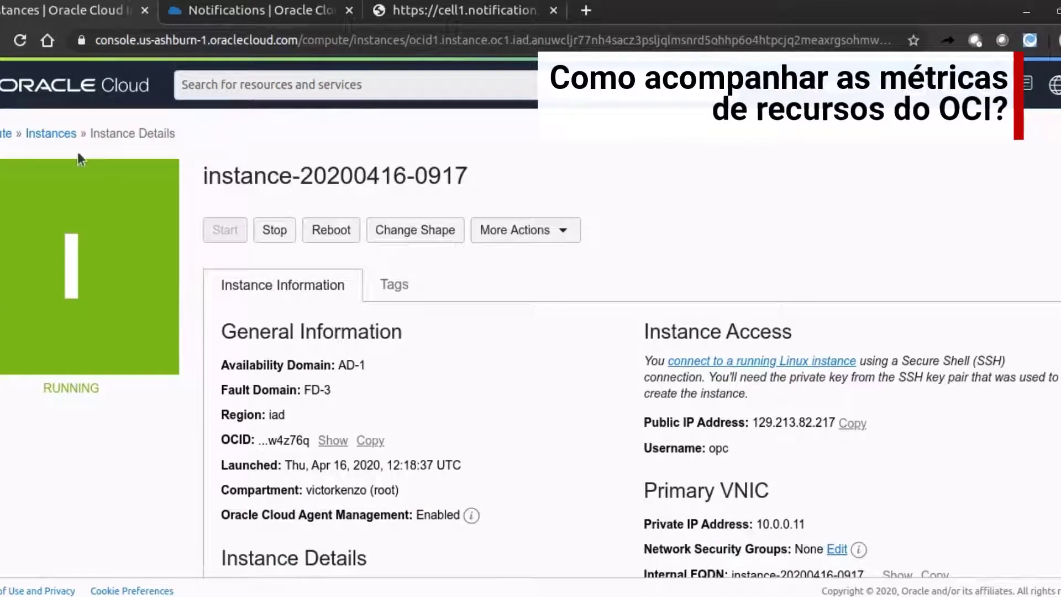
- Open the Service Metrics page of the Monitoring service
left_click(1, 85)
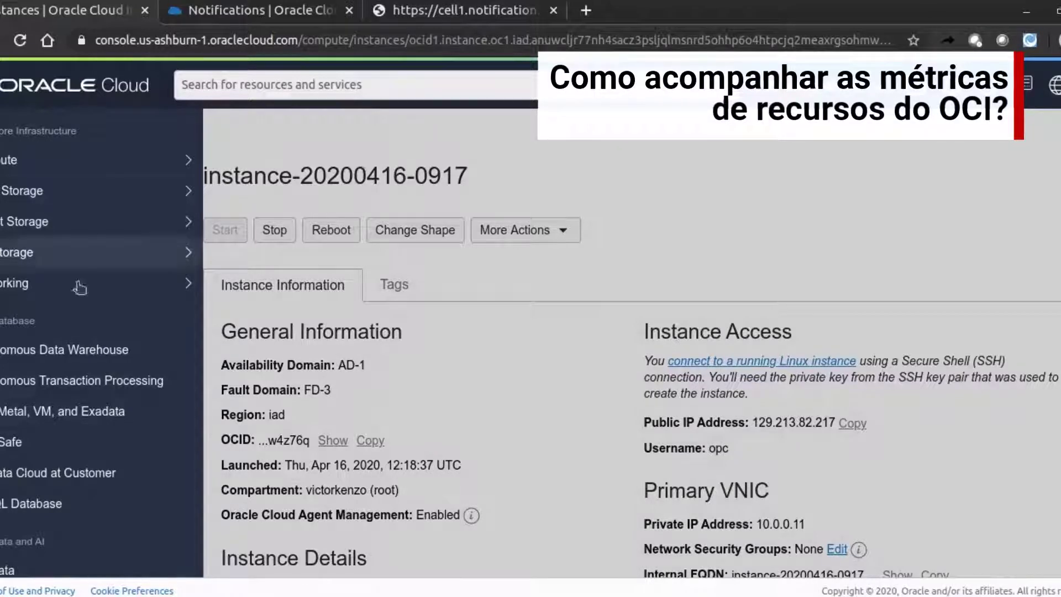
scroll(109, 367, "down", 6)
scroll(109, 367, "down", 2)
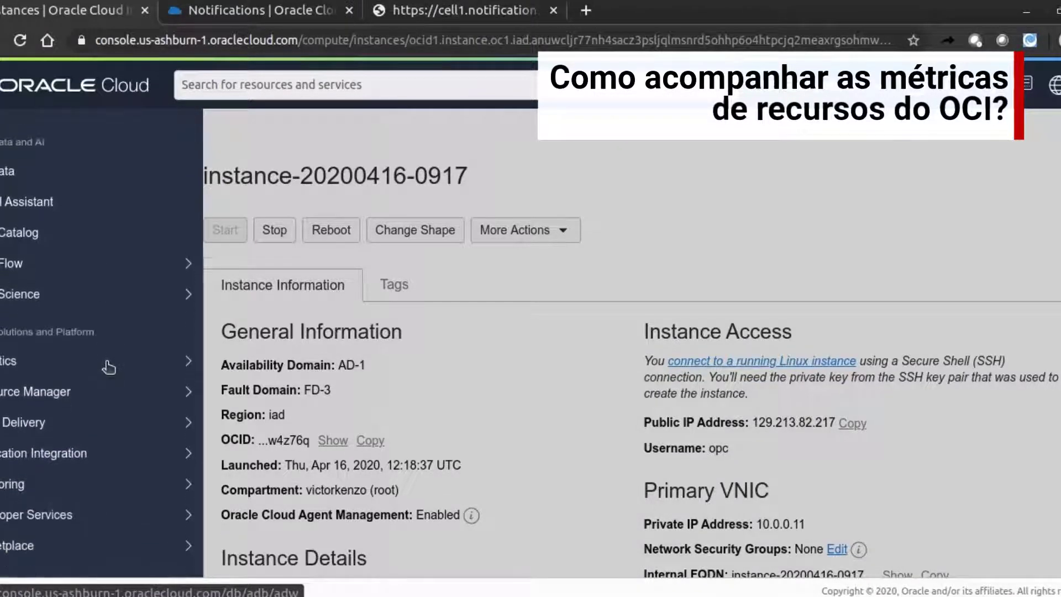
mouse_move(151, 458)
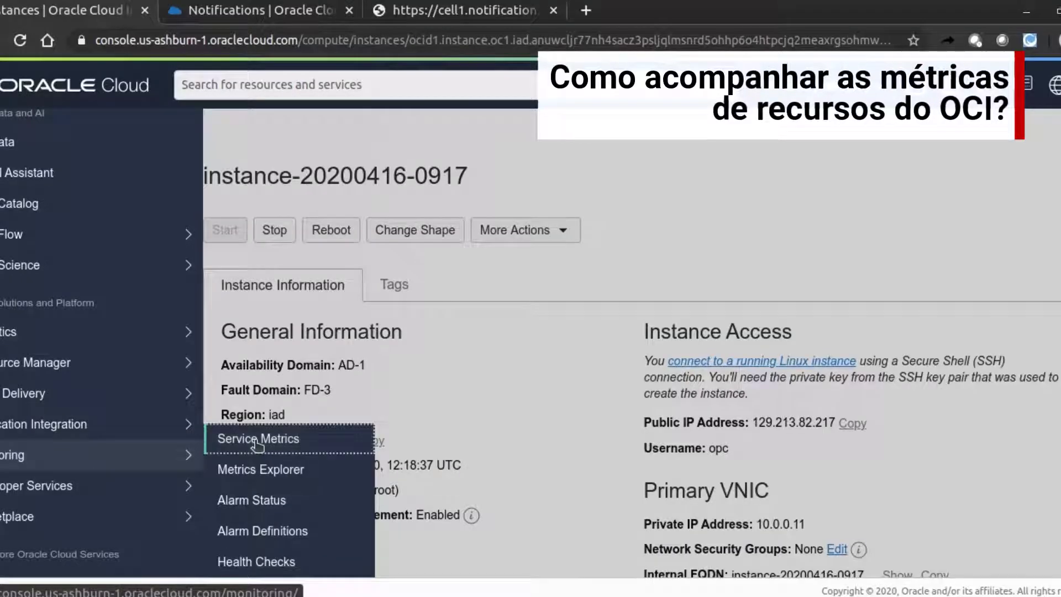
left_click(185, 442)
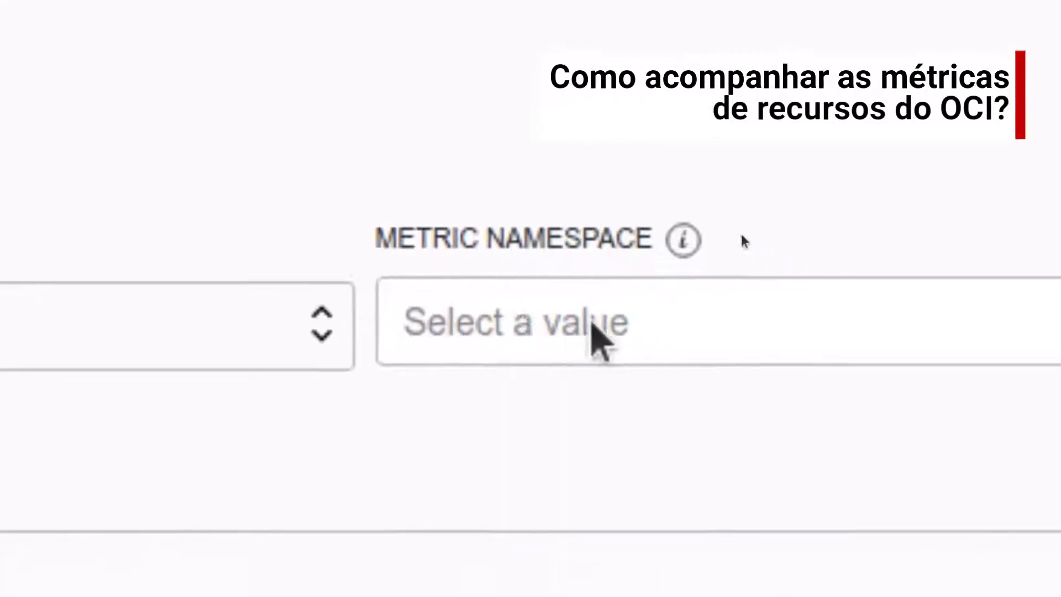
- Select the oci_computeagent metric namespace and review its charts
mouse_move(566, 323)
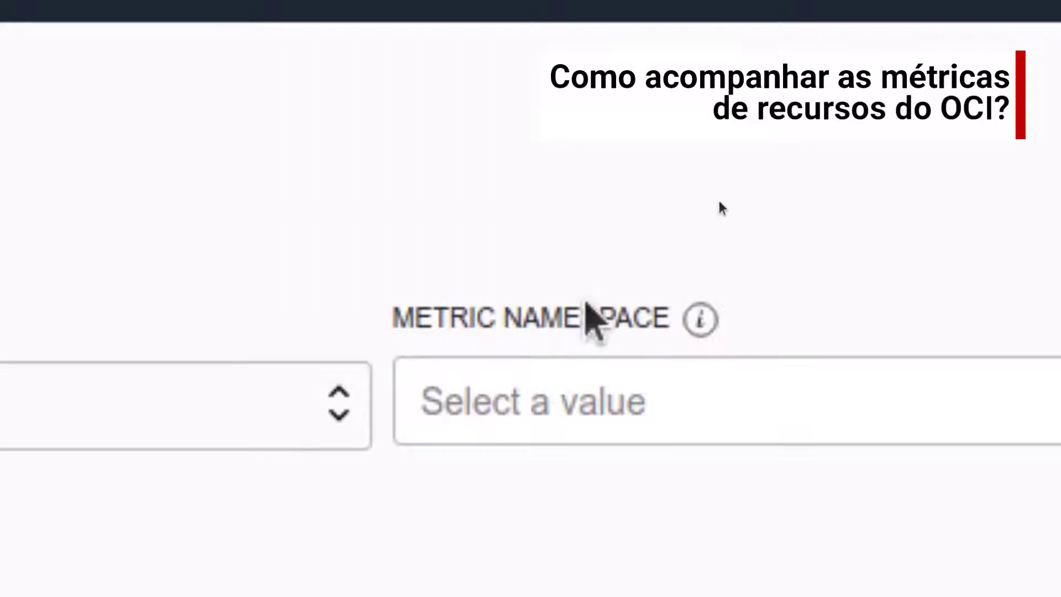
left_click(686, 427)
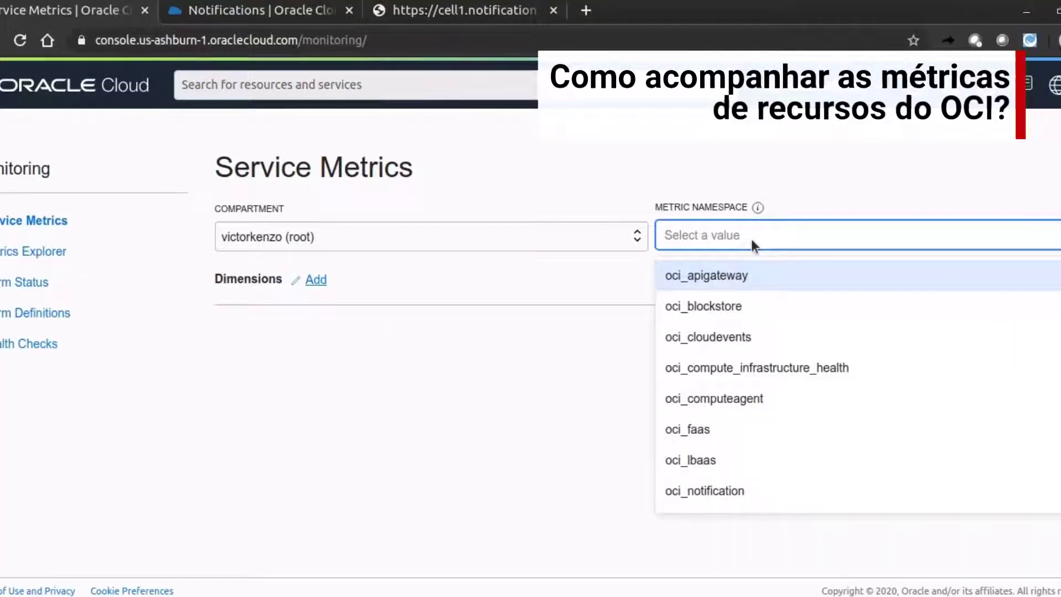
left_click(710, 400)
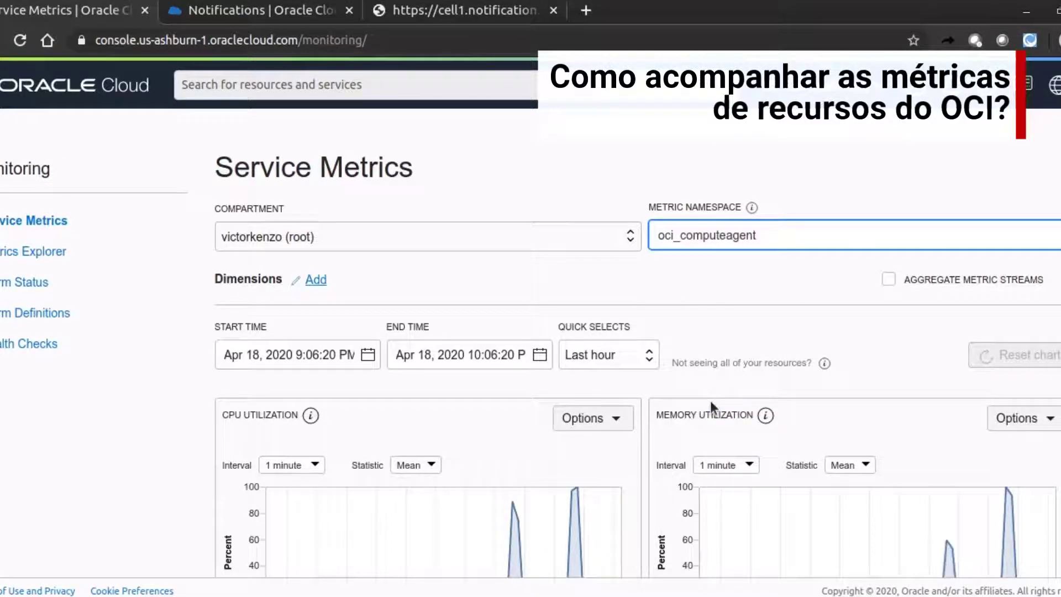
scroll(711, 400, "down", 10)
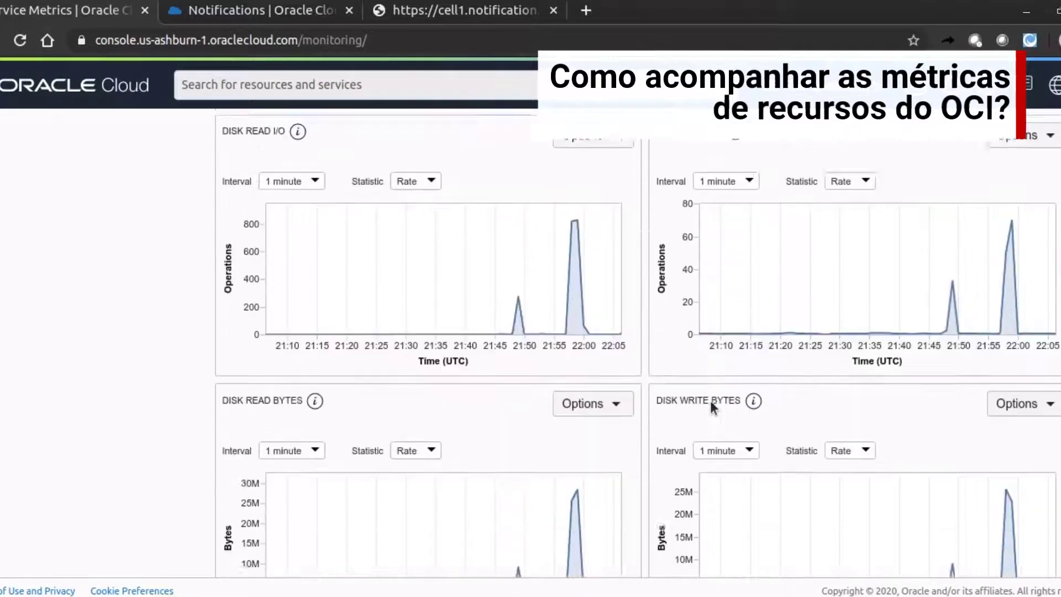
scroll(711, 400, "down", 6)
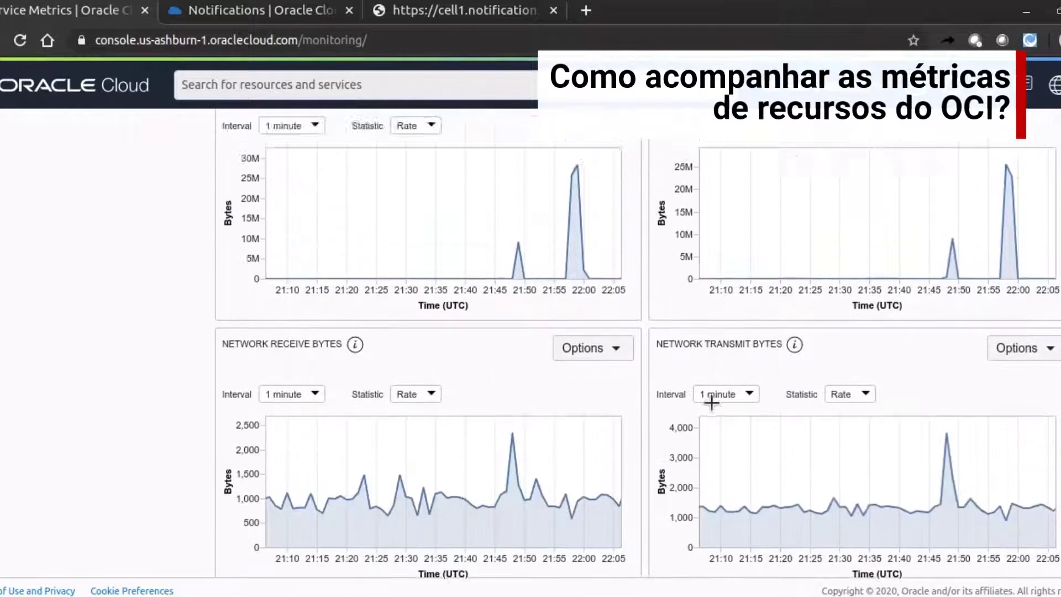
scroll(710, 402, "up", 15)
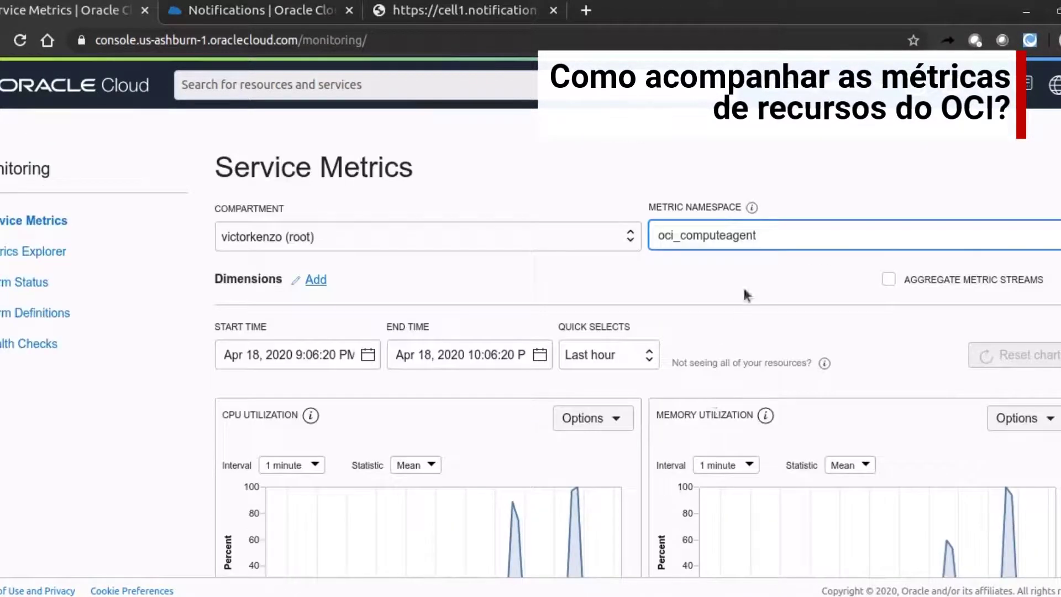
- Review the available metric namespaces and examine the oci_computeagent CPU and memory utilization charts
left_click(778, 237)
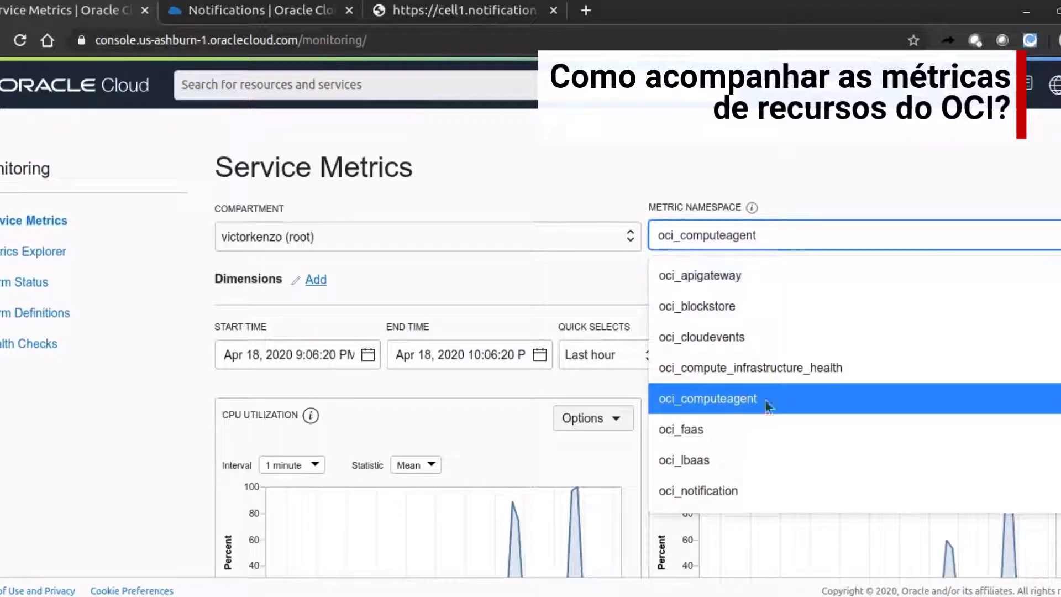
scroll(763, 433, "down", 2)
scroll(762, 434, "down", 1)
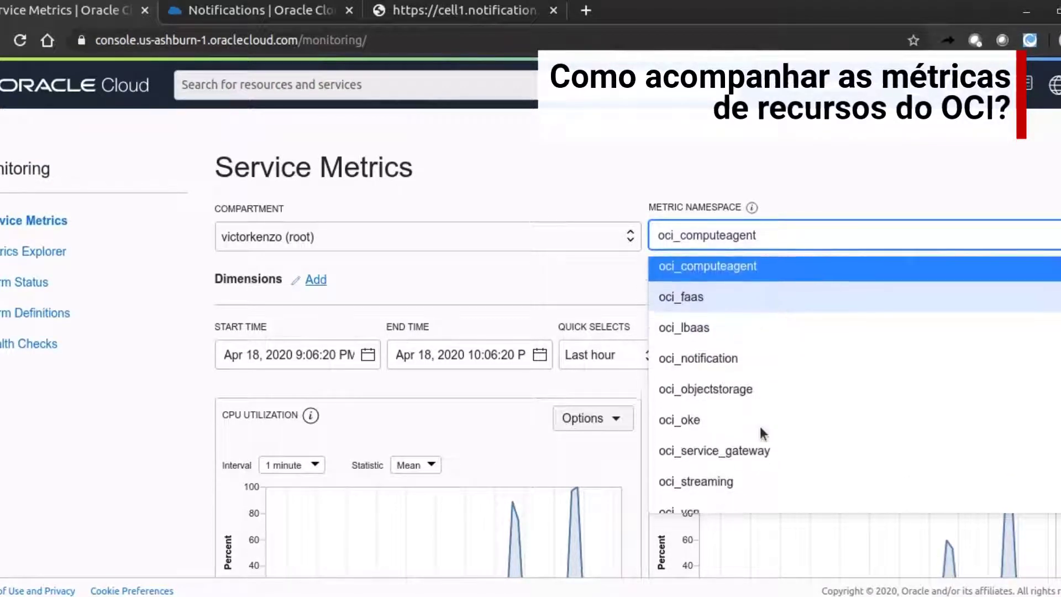
scroll(760, 432, "down", 1)
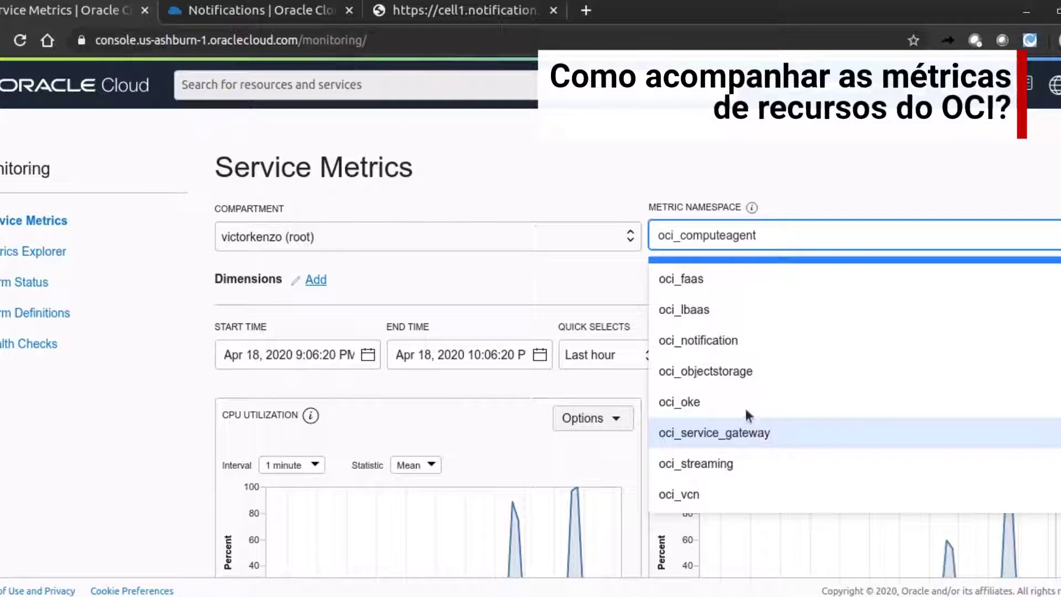
left_click(595, 187)
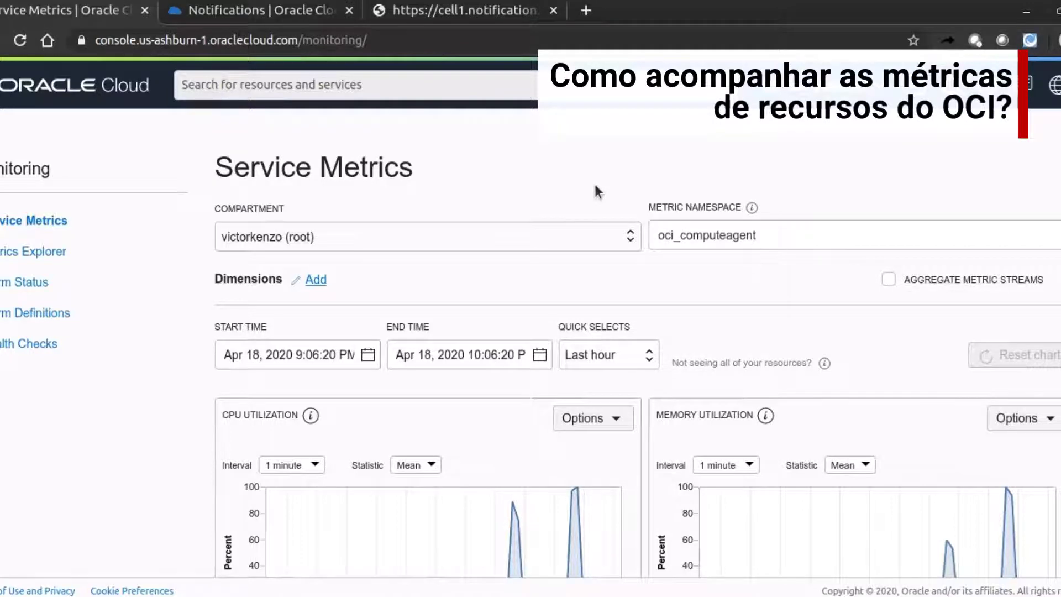
scroll(595, 184, "down", 3)
mouse_move(580, 298)
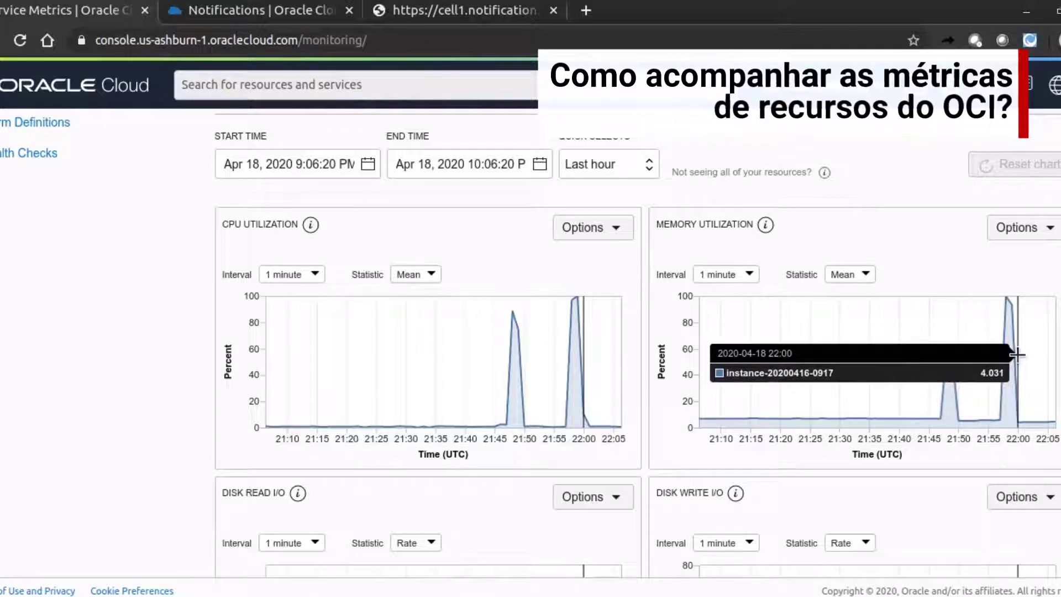
scroll(548, 287, "up", 4)
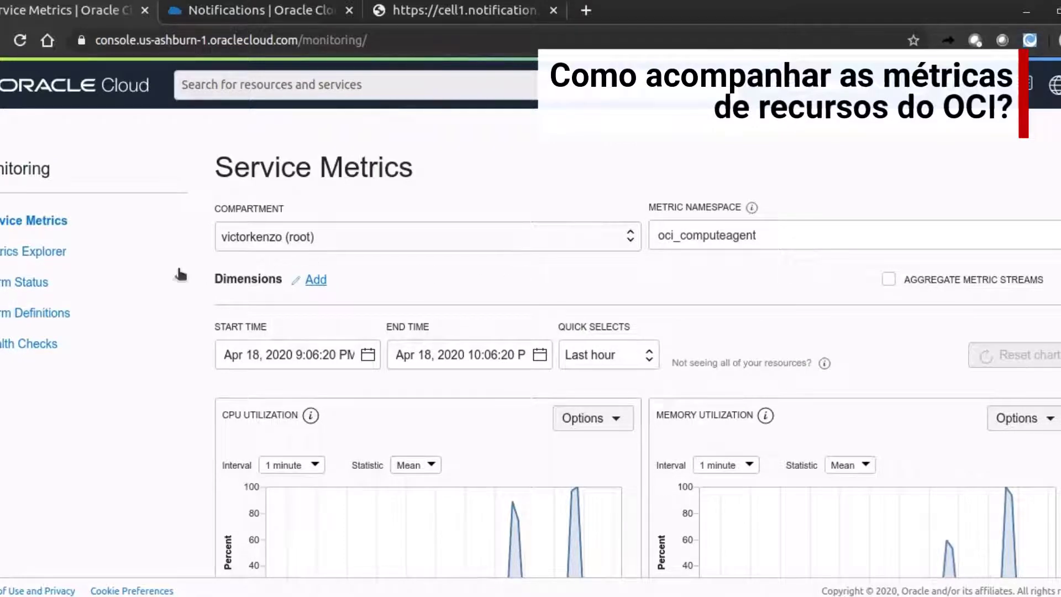
- Start a new alarm definition and name it alarmecpu
left_click(16, 313)
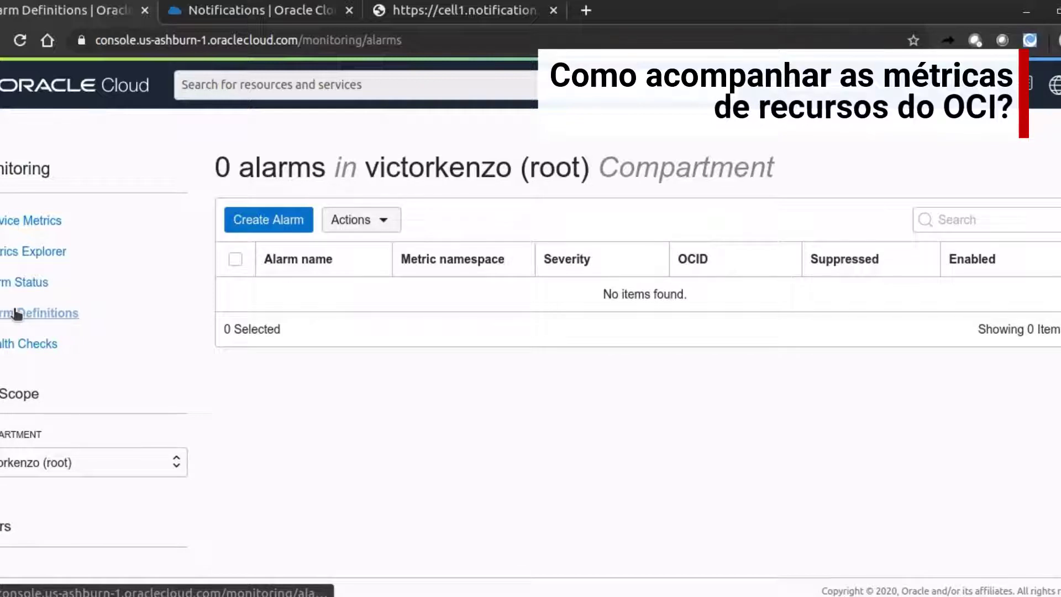
left_click(16, 314)
left_click(267, 228)
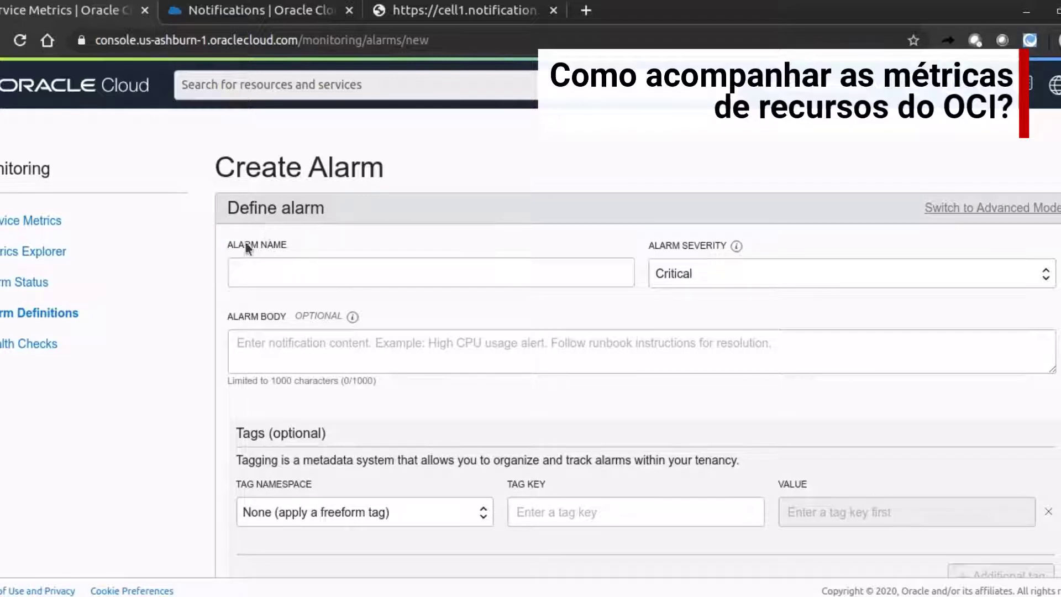
left_click(241, 274)
type("ala")
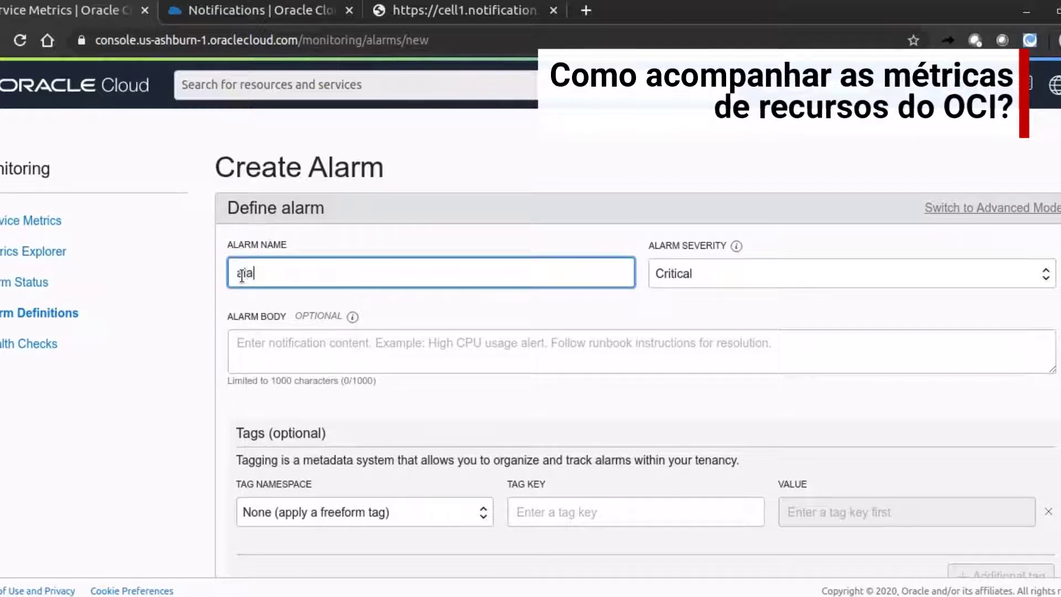
type("rmecpu")
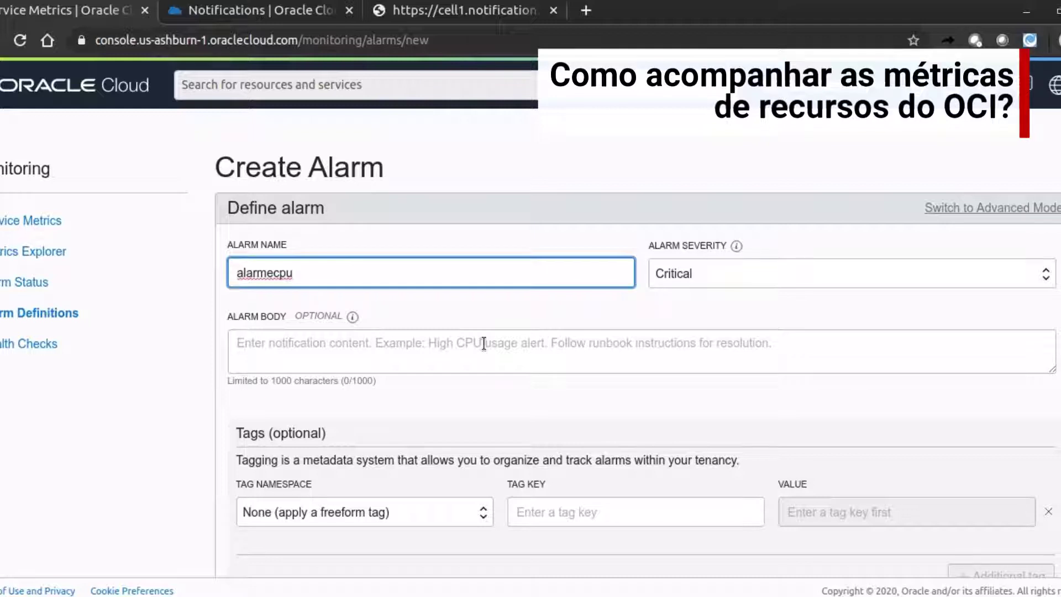
- Set the alarm's metric namespace to oci_computeagent and its metric name to CpuUtilization
scroll(421, 349, "down", 1)
scroll(420, 349, "down", 3)
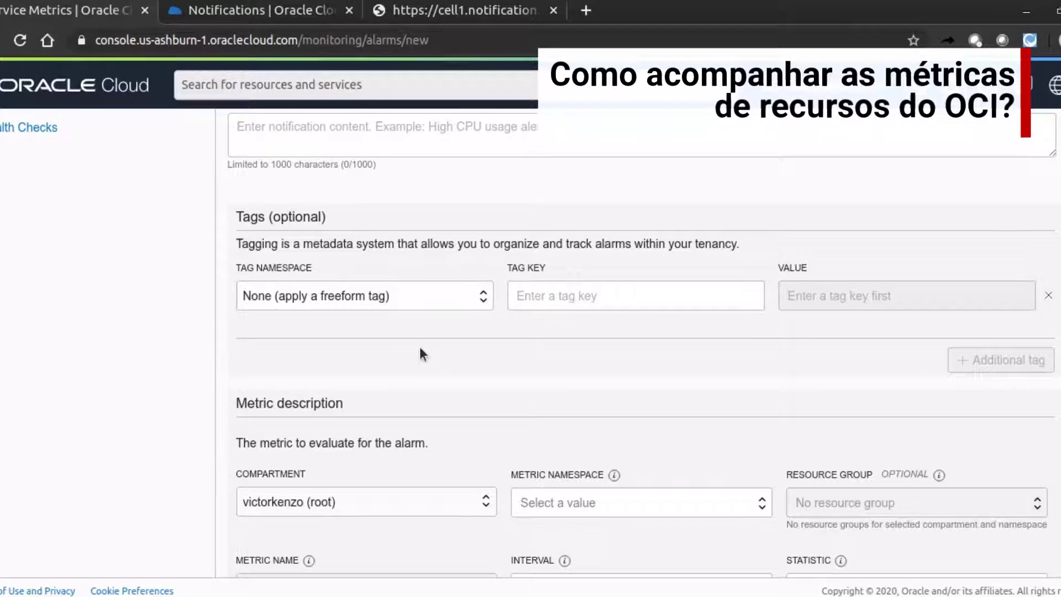
scroll(419, 347, "down", 5)
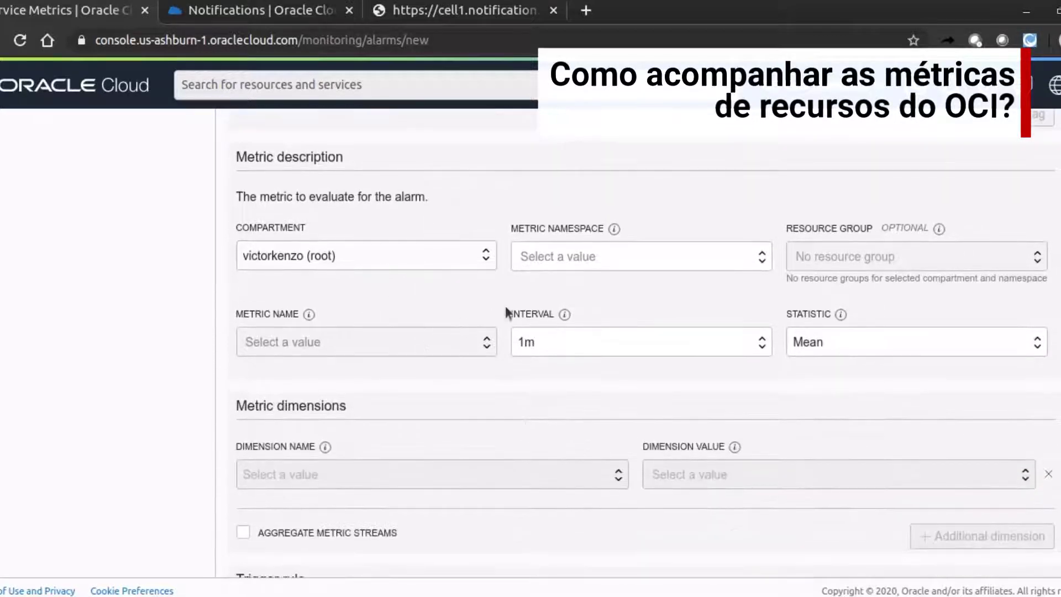
left_click(623, 260)
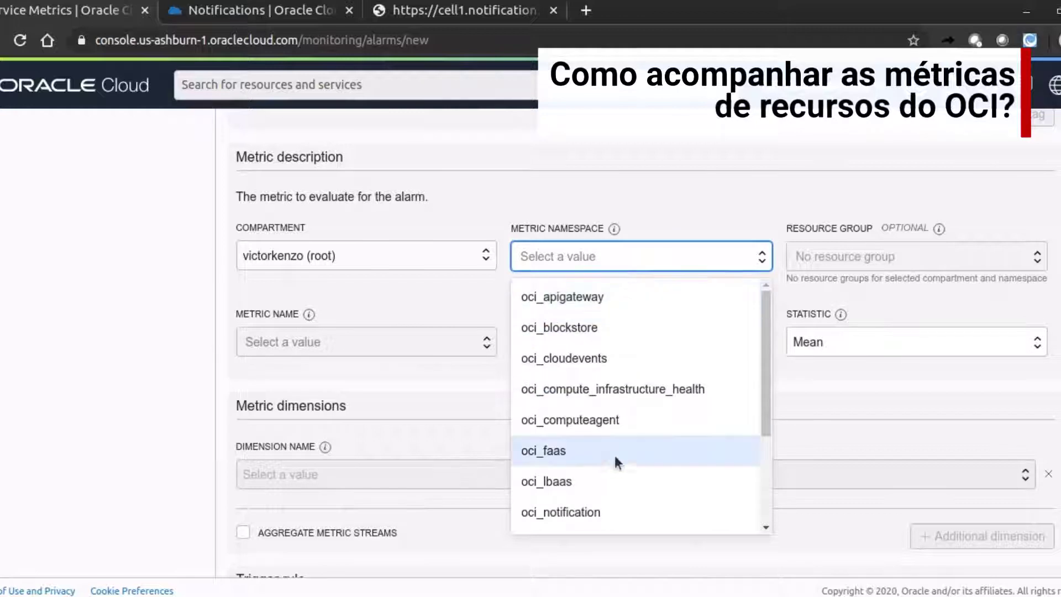
left_click(612, 420)
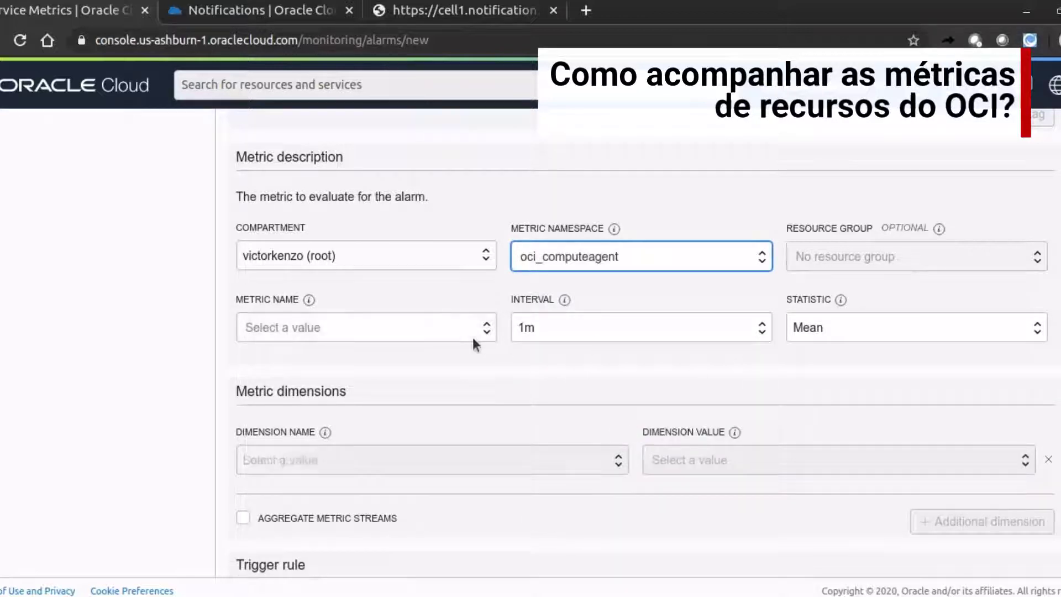
left_click(472, 338)
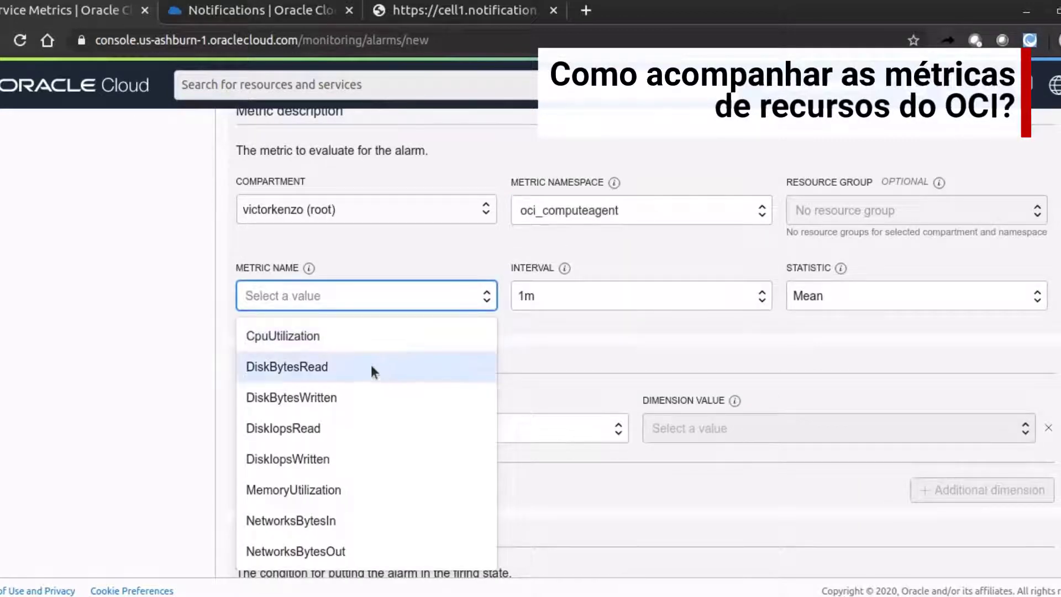
left_click(275, 340)
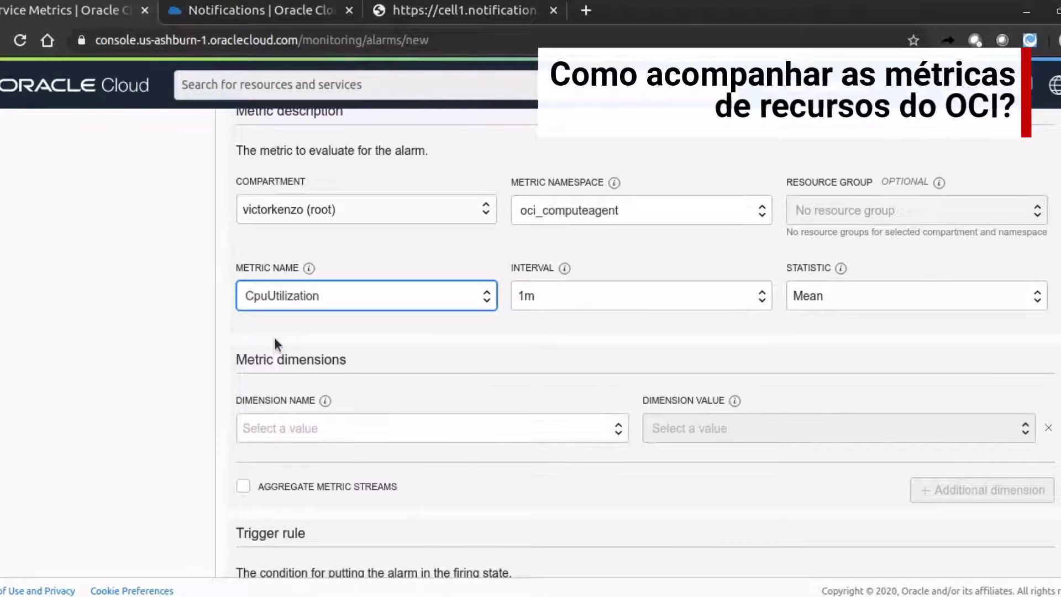
- Set the alarm's trigger rule to fire when the value is greater than 60
scroll(274, 337, "down", 5)
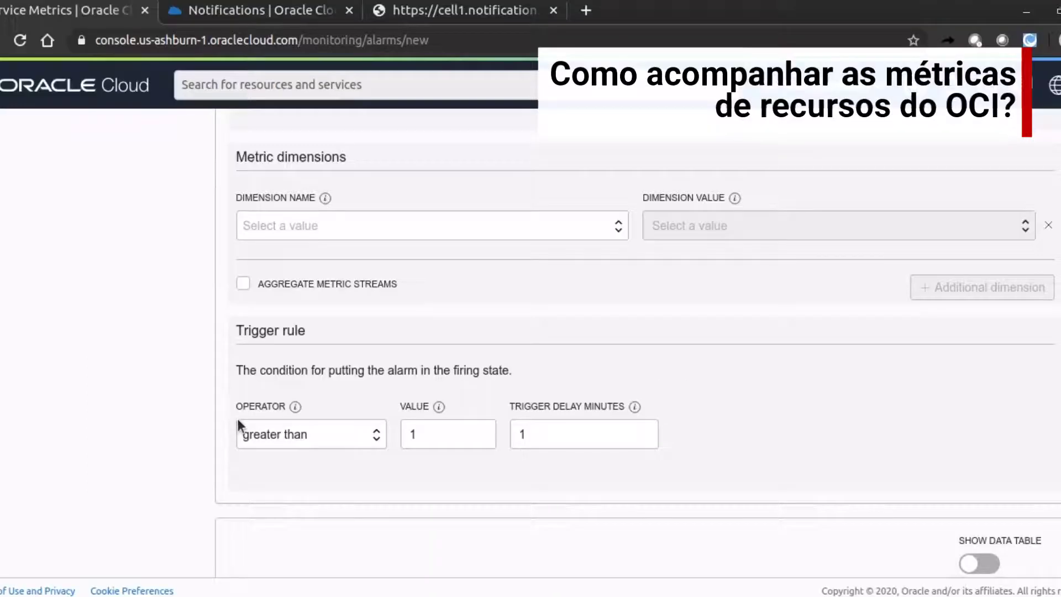
left_click(282, 480)
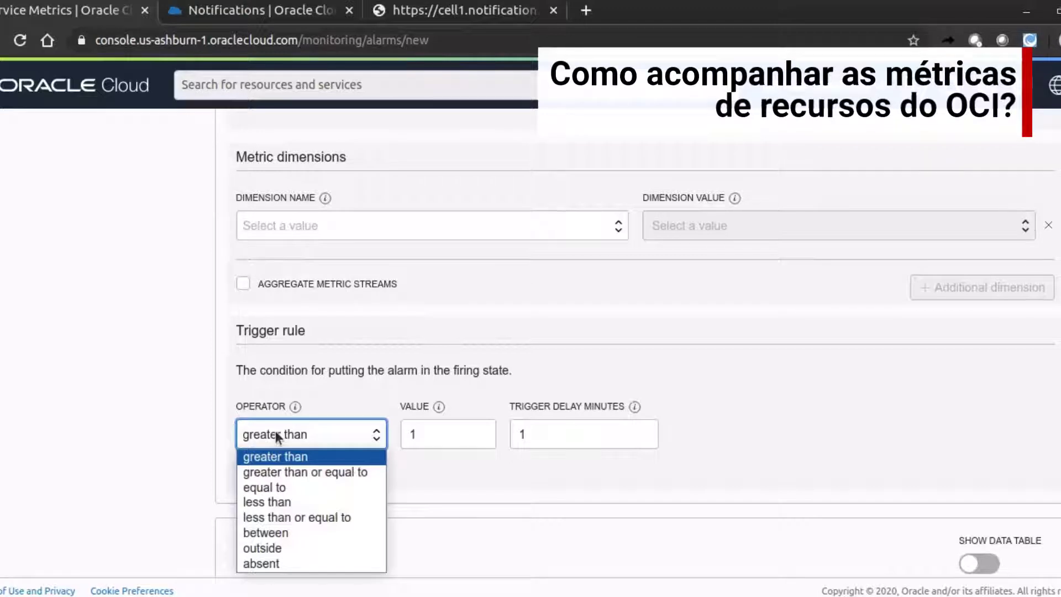
left_click(361, 409)
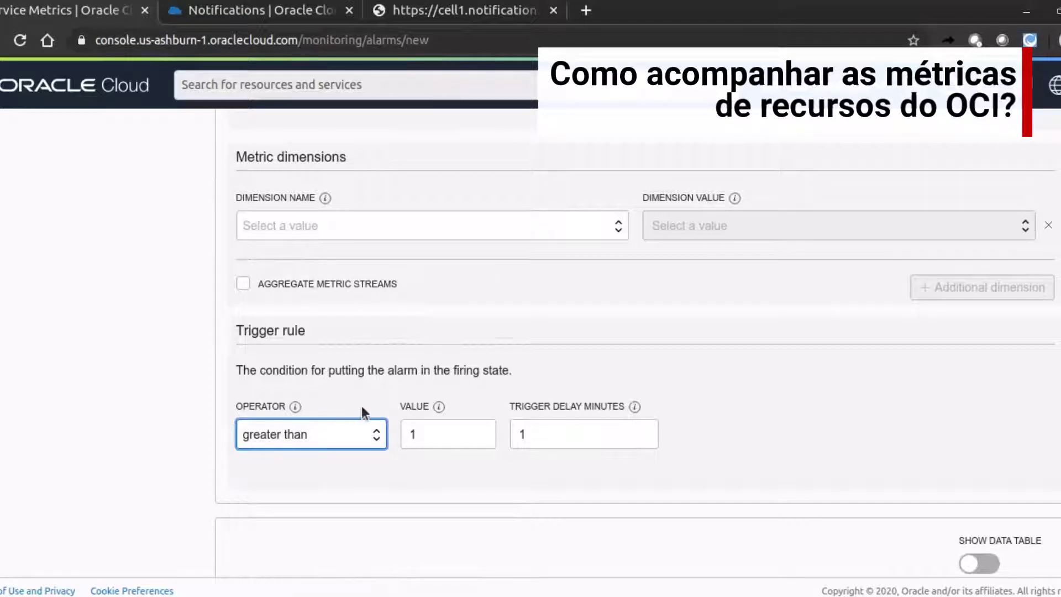
key("Tab")
type("60")
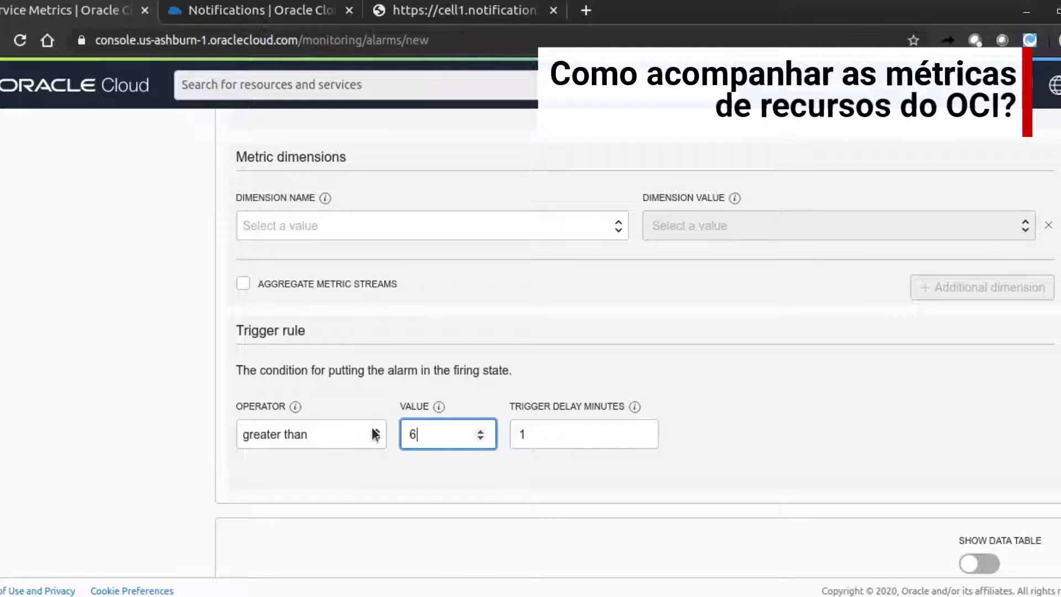
left_click(353, 394)
scroll(353, 390, "down", 5)
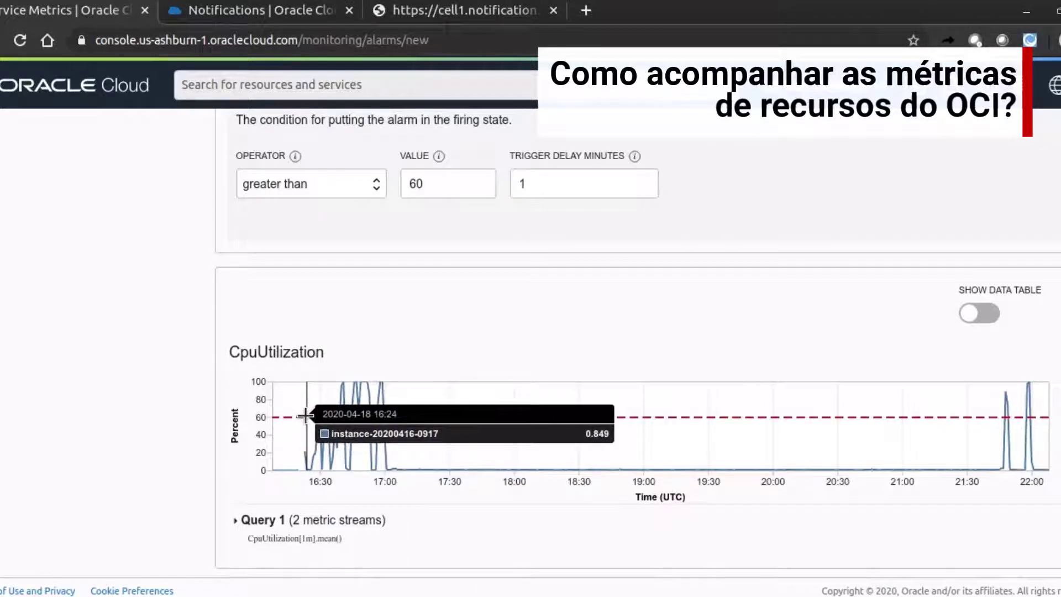
- Try a trigger value of 30 against the CpuUtilization chart and restore the value to 60
left_click_drag(434, 180, 396, 183)
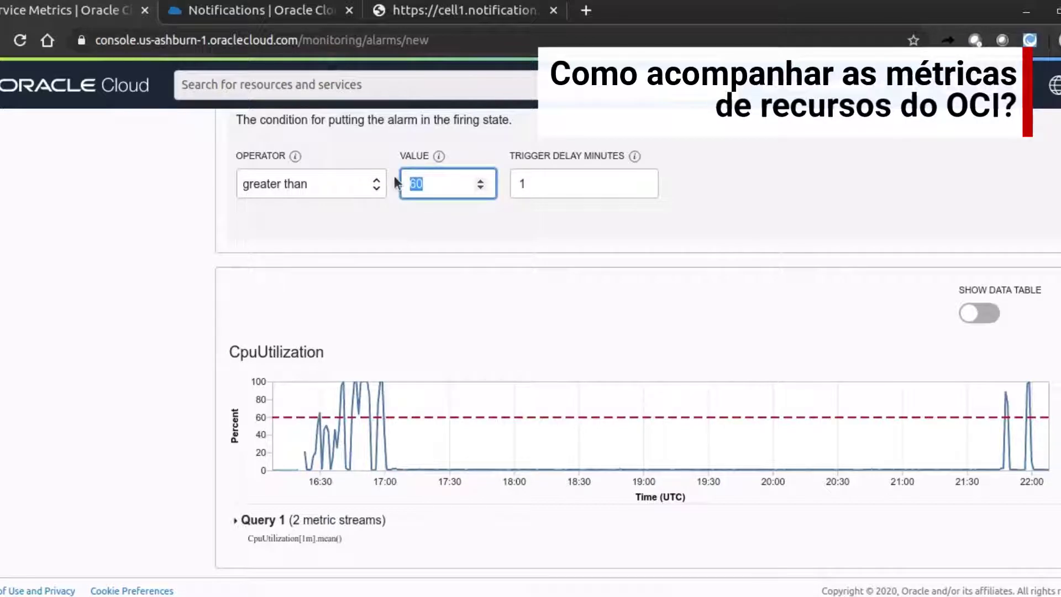
type("30")
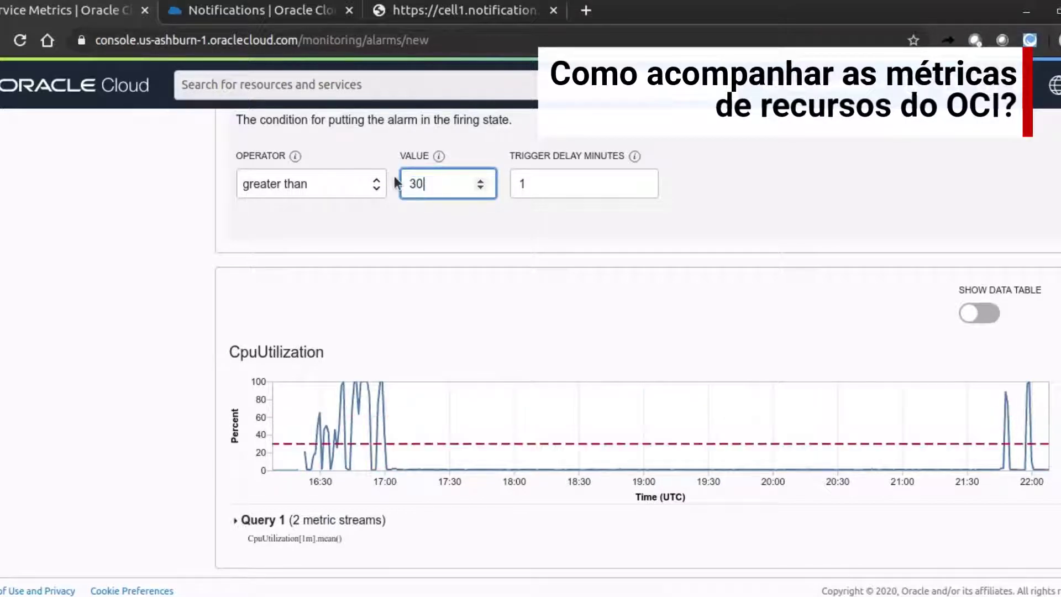
key("BackSpace")
key("BackSpace")
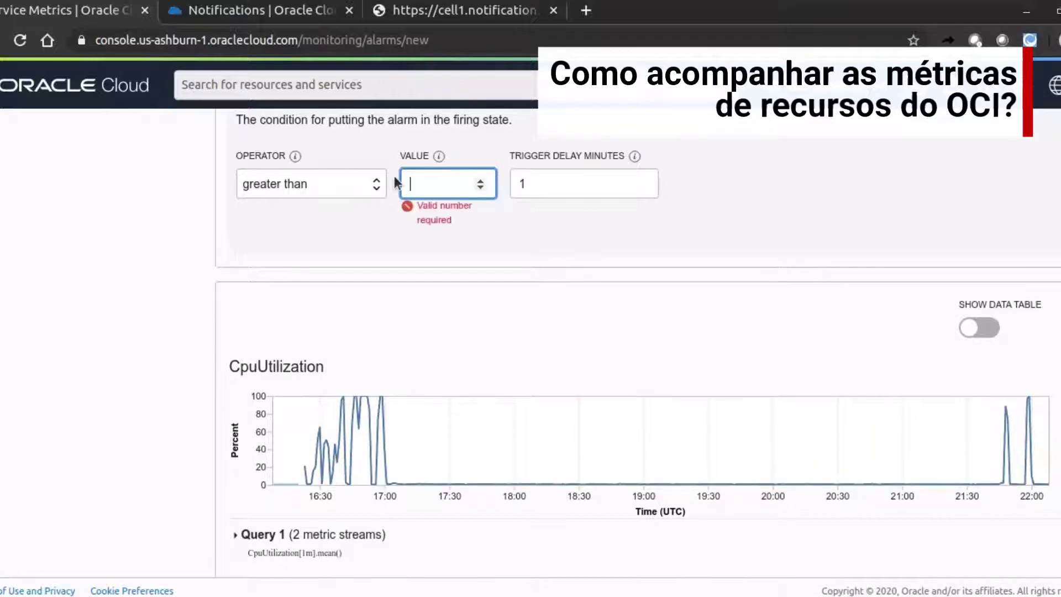
type("60")
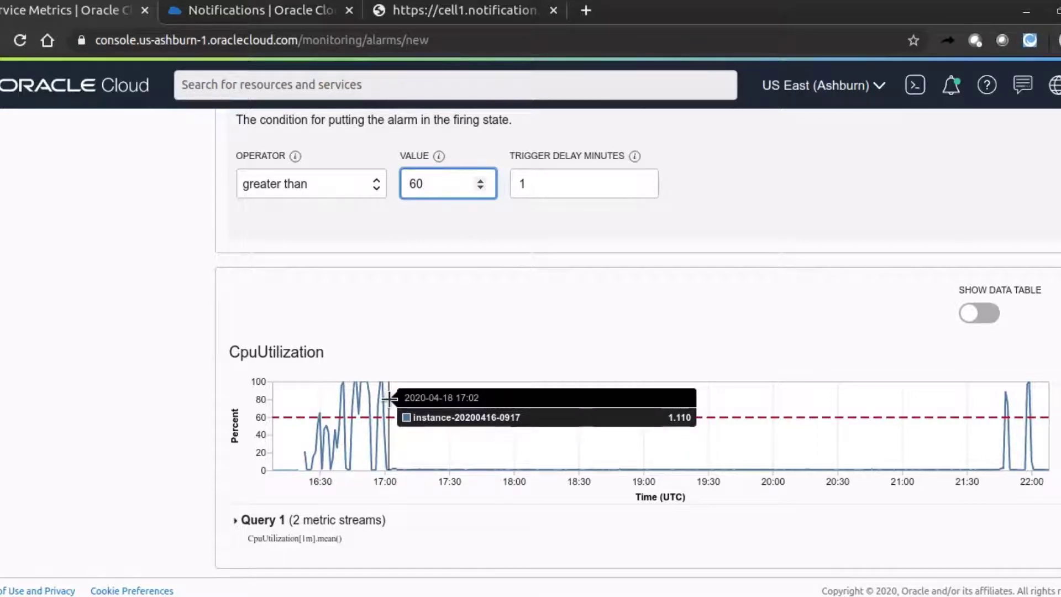
- Review the alertacpu notification topic, its email subscription and the subscription confirmation page
scroll(389, 398, "down", 2)
scroll(388, 399, "down", 2)
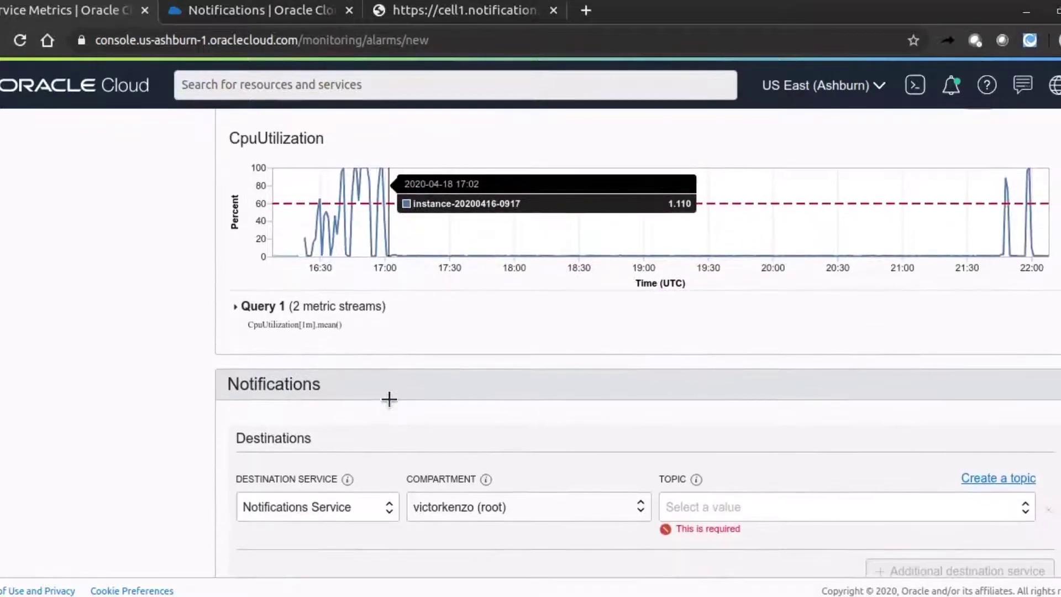
left_click(265, 17)
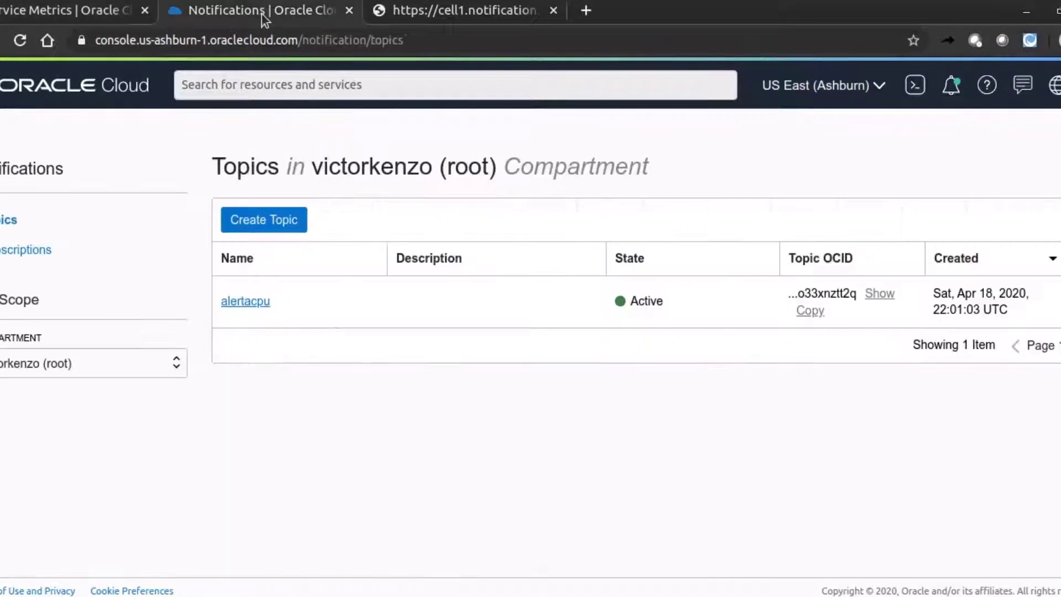
left_click(246, 303)
scroll(245, 302, "down", 3)
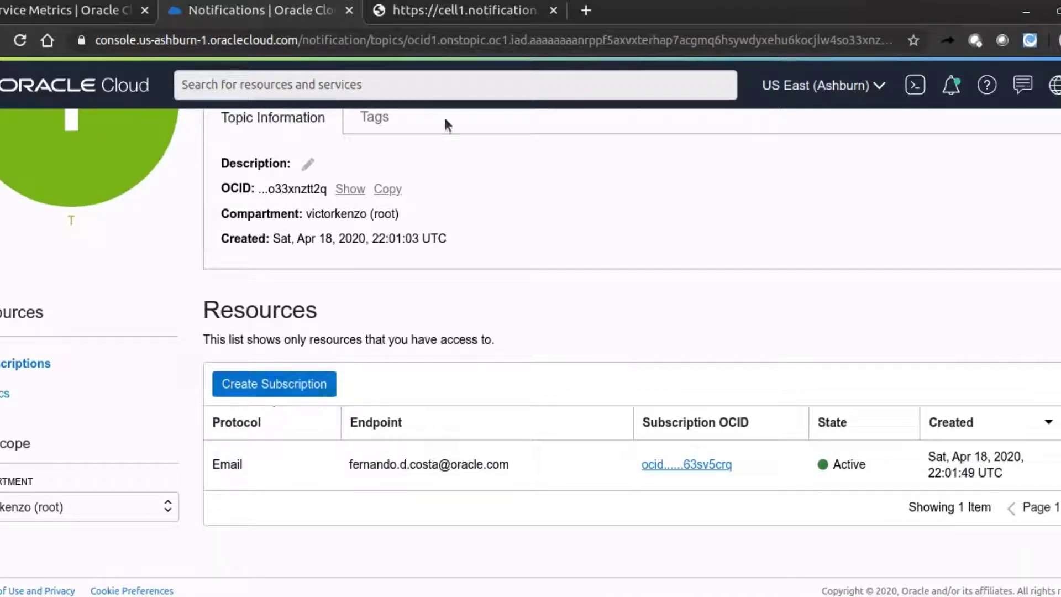
left_click(466, 16)
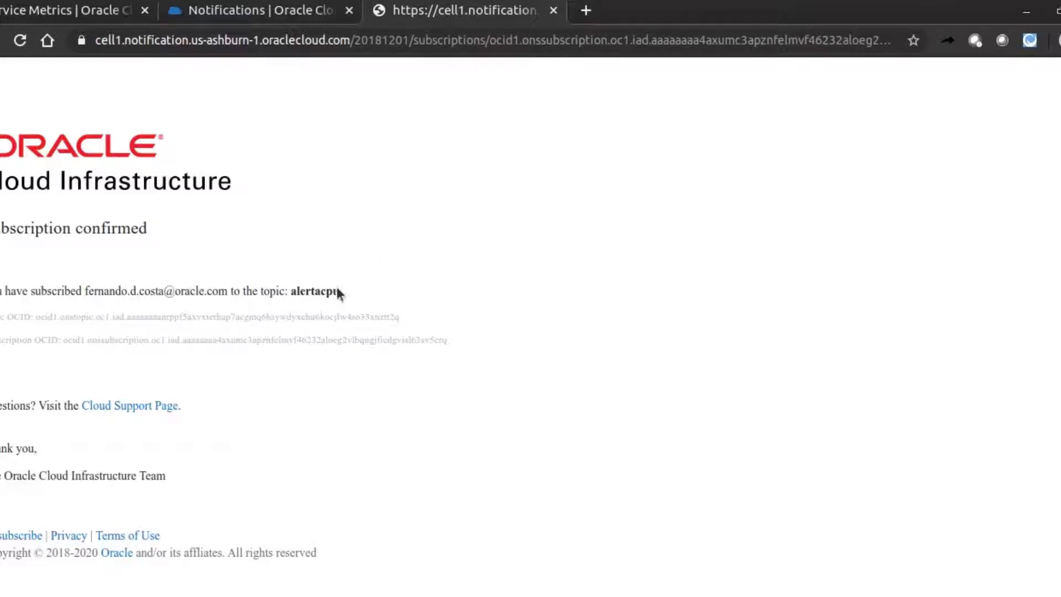
- Return to the alarm definition and choose alertacpu as the notification topic
left_click(91, 17)
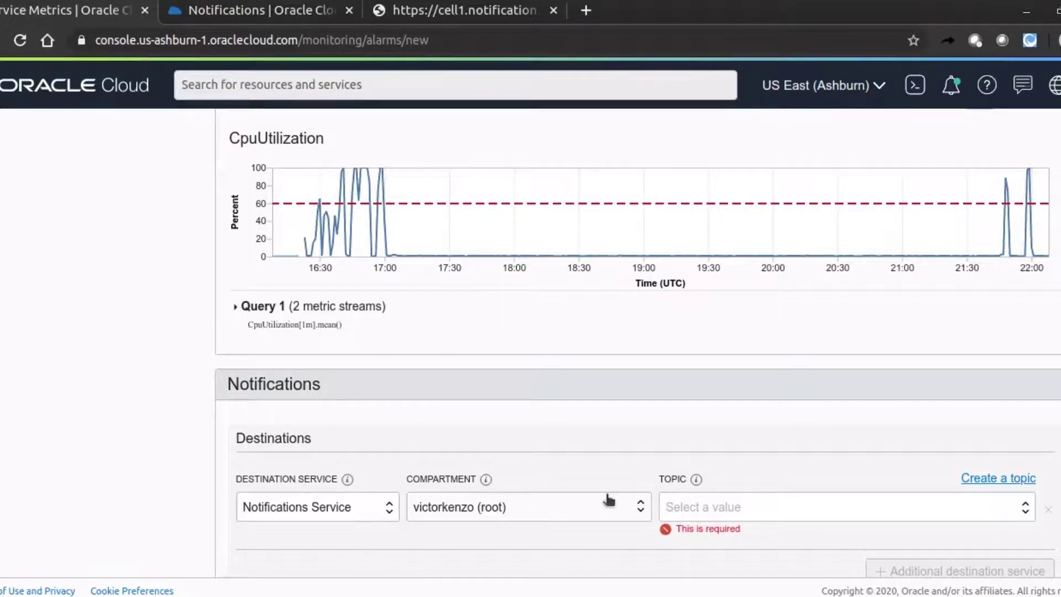
left_click(709, 504)
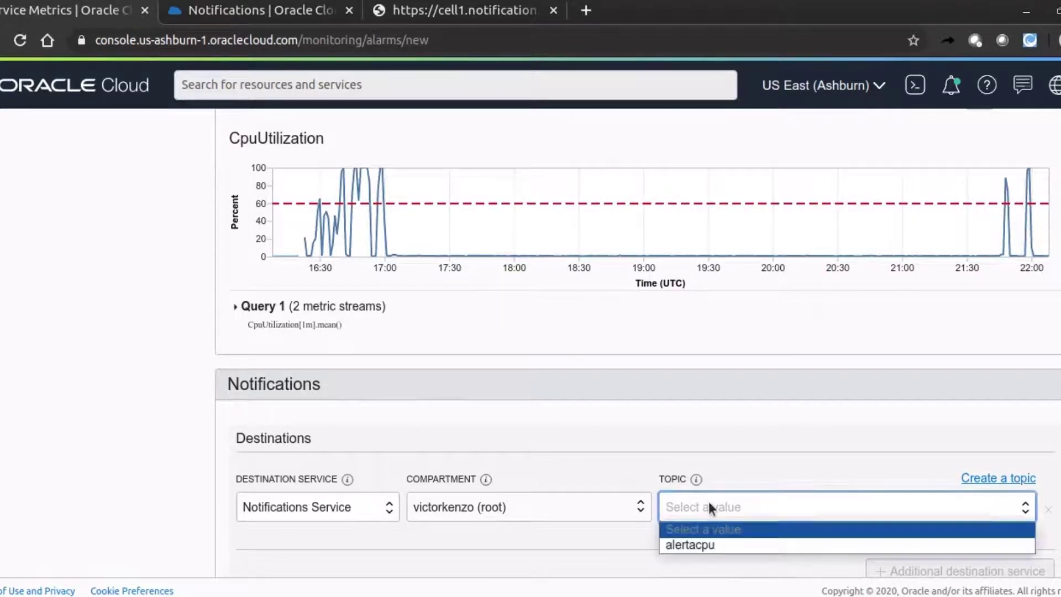
left_click(701, 544)
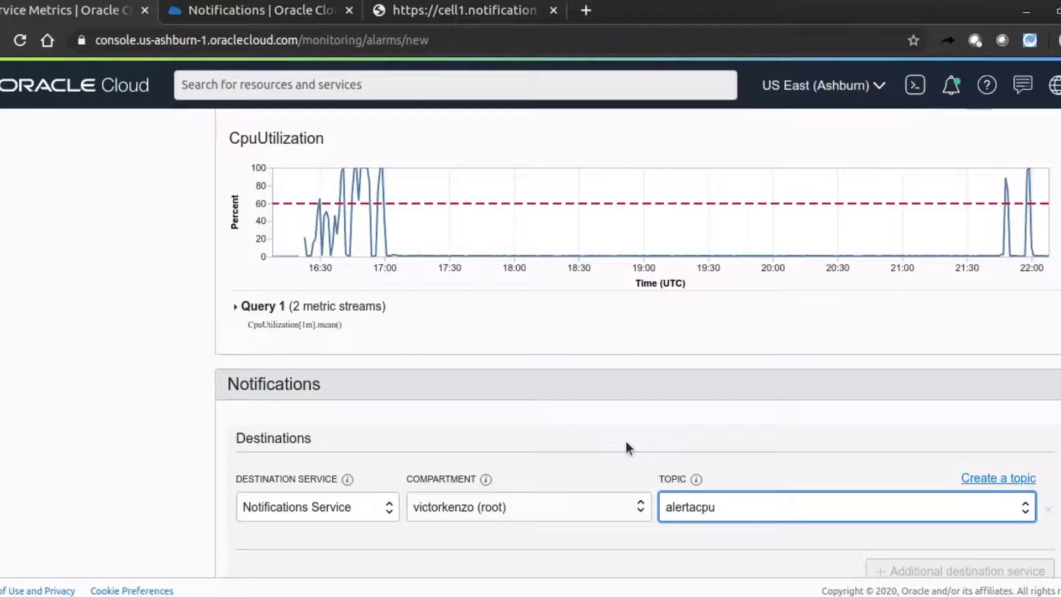
- Enable repeat notifications while the alarm keeps firing and save the alarm
scroll(626, 442, "down", 4)
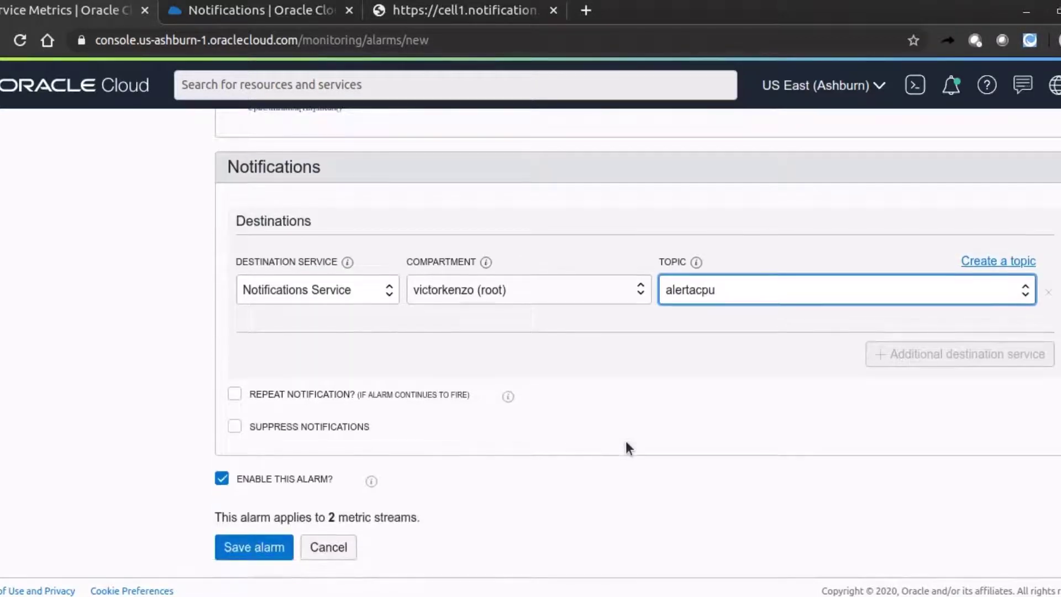
left_click(234, 393)
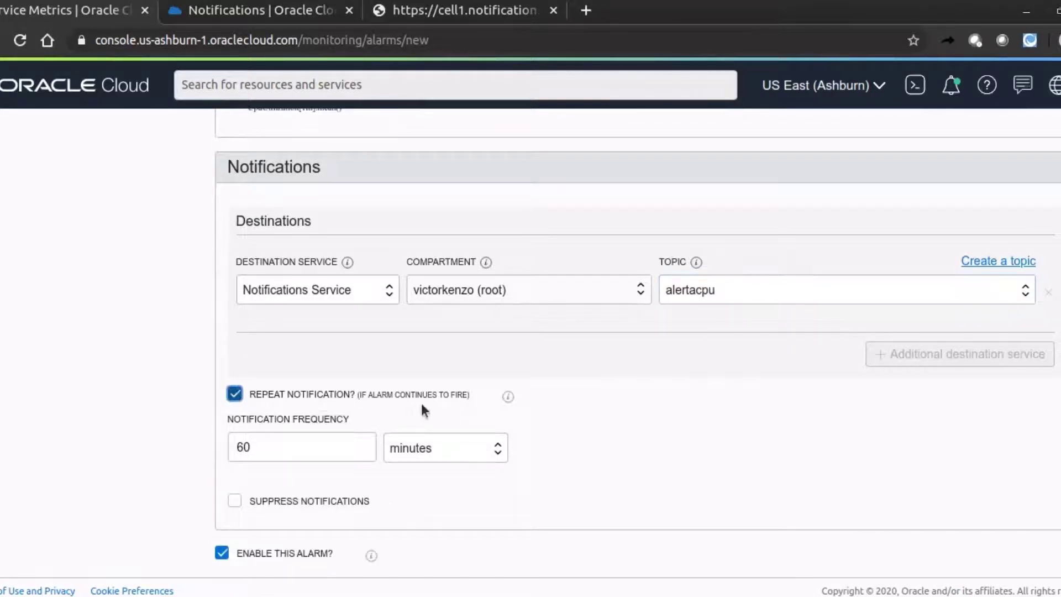
scroll(509, 520, "down", 2)
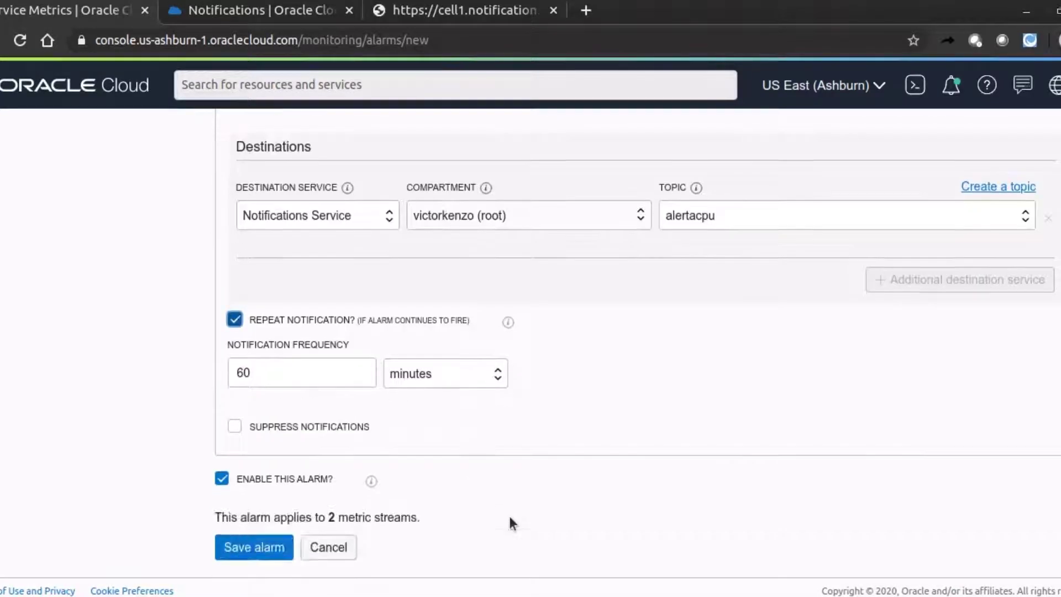
left_click(287, 547)
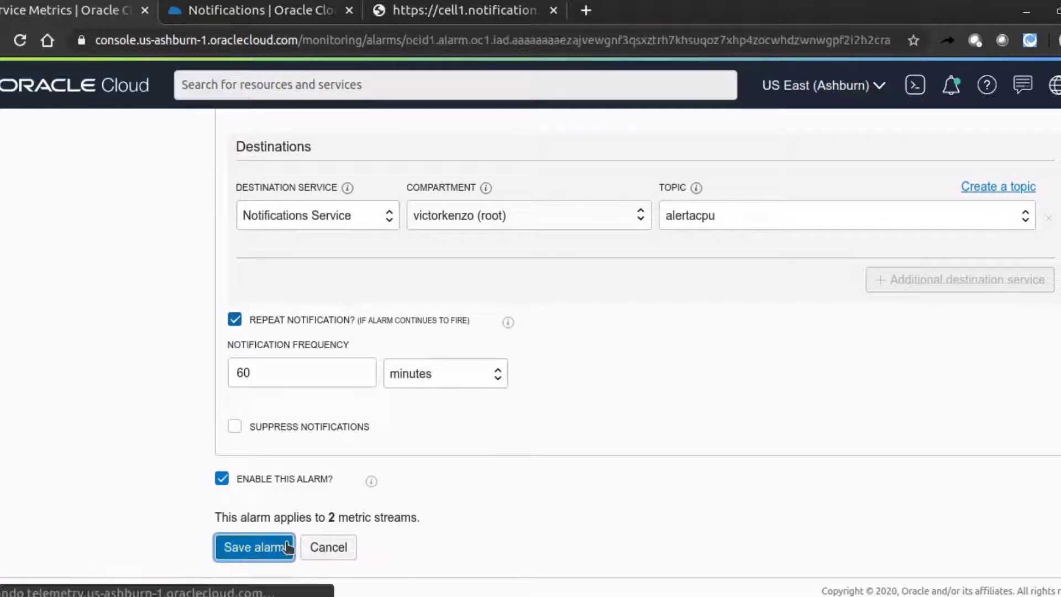
- Review the saved alarm's summary and history, and check the alarm status and alarm definitions lists
scroll(476, 391, "up", 7)
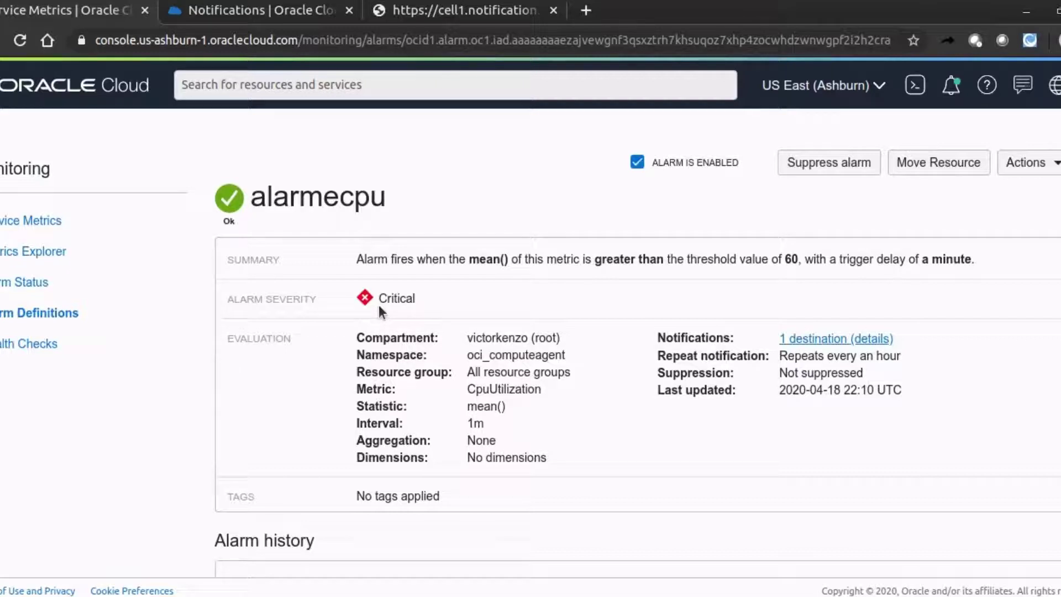
scroll(380, 311, "down", 6)
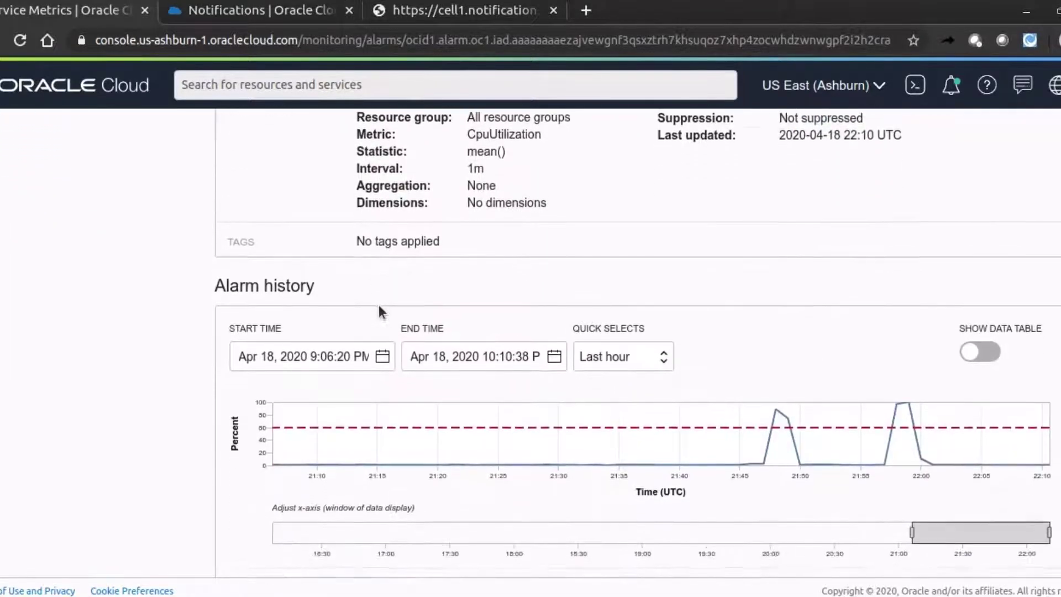
scroll(379, 308, "up", 6)
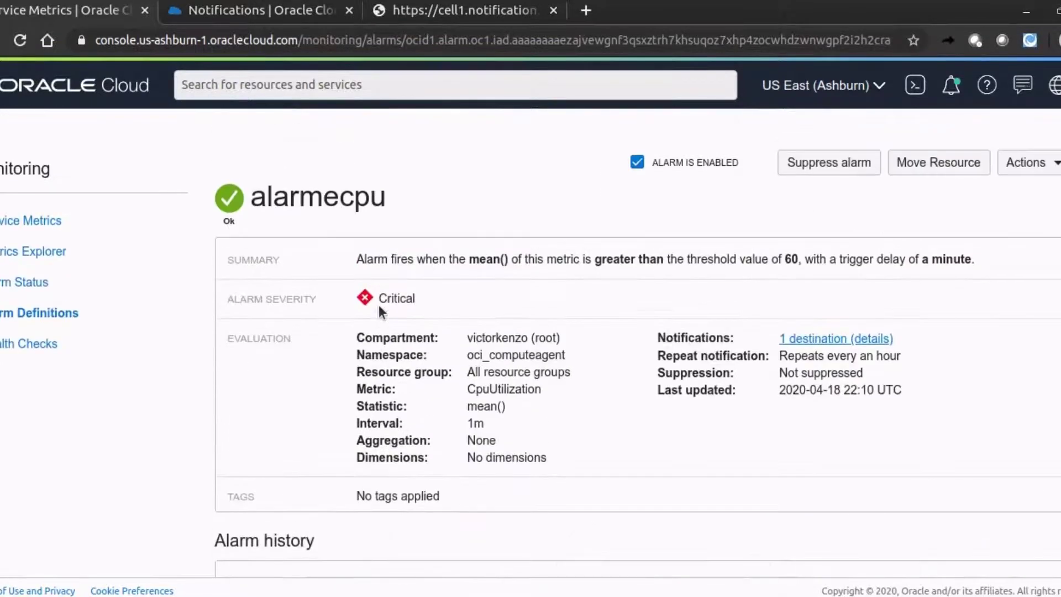
left_click(26, 283)
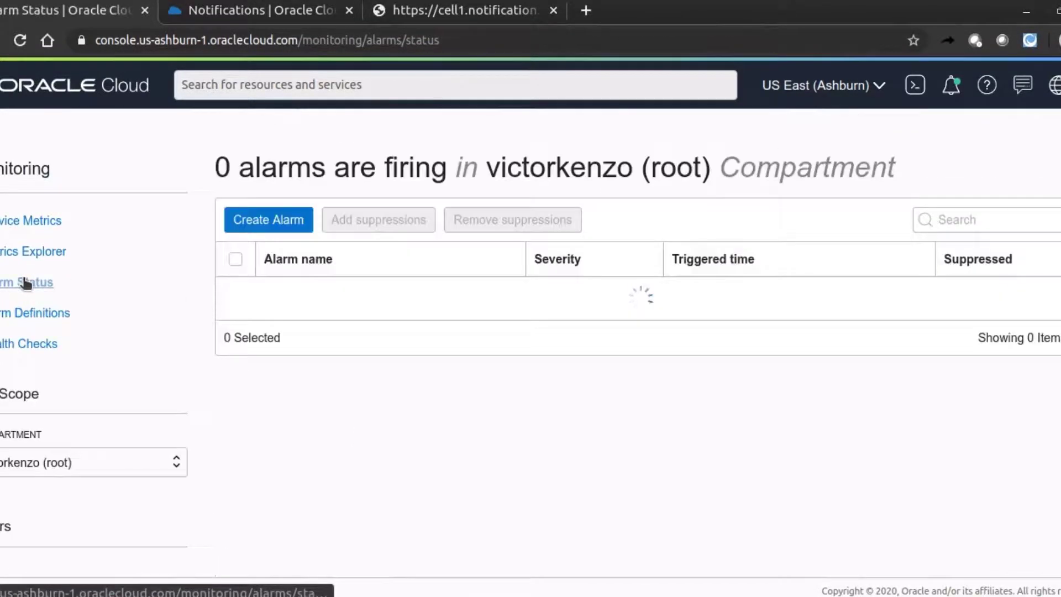
left_click(38, 315)
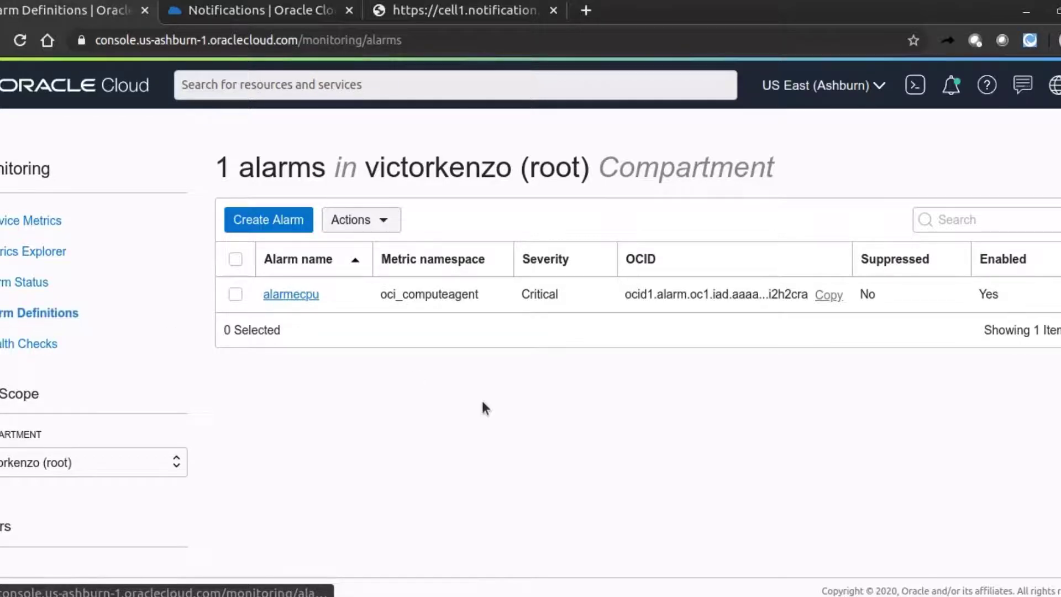
- Switch to the compute instance's terminal, clear its output and run stress without options to show its usage
left_click(927, 594)
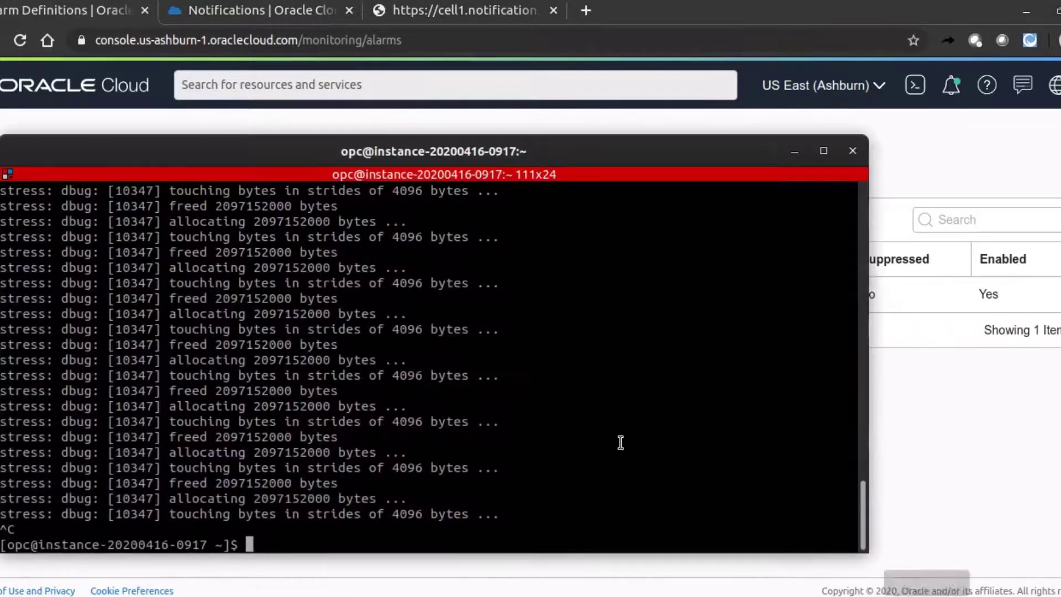
type("clear")
key("Return")
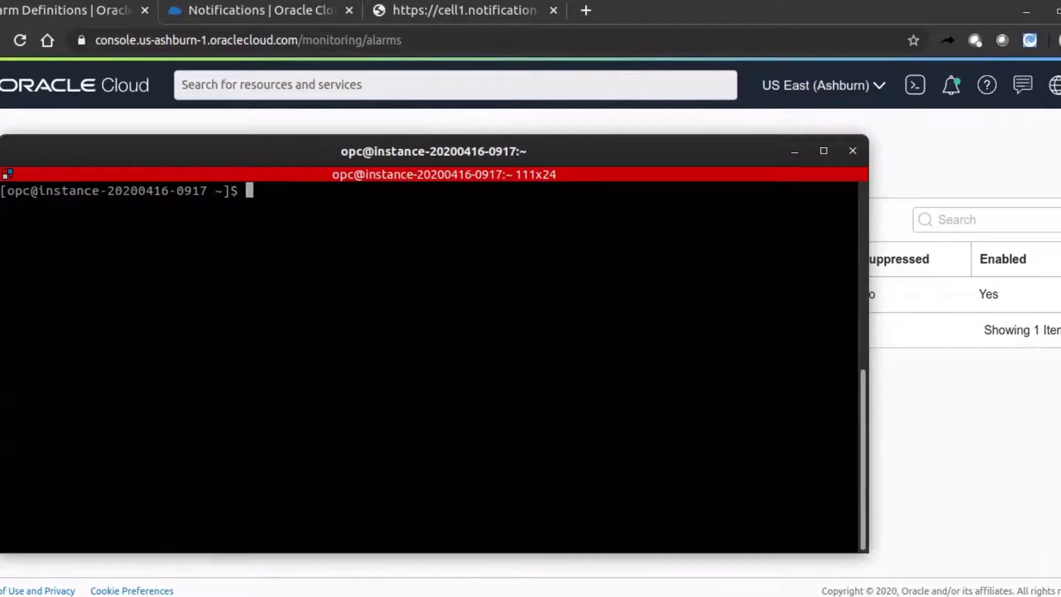
type("stress")
key("Return")
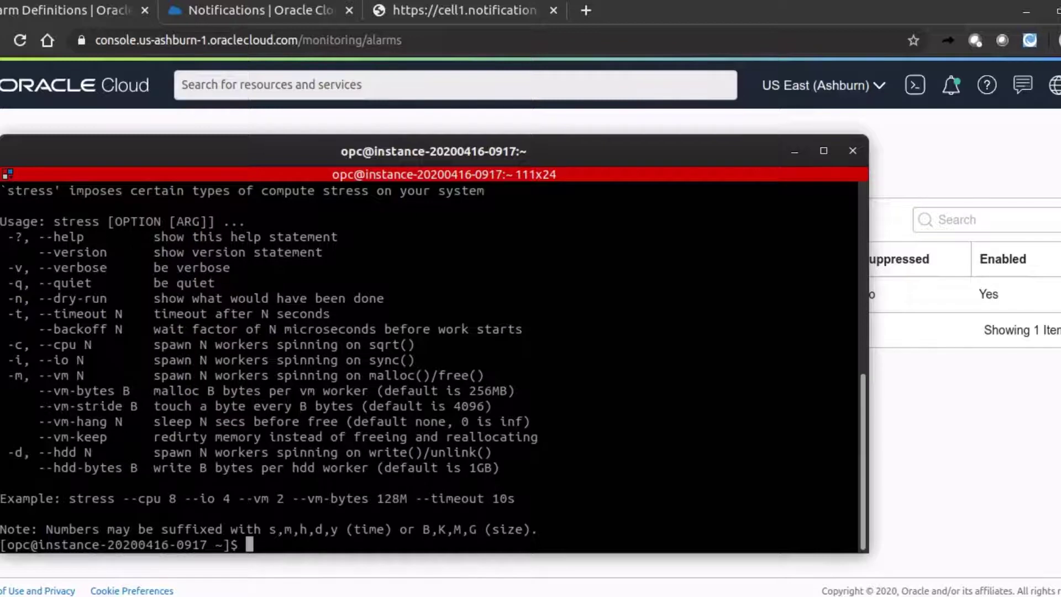
- Run stress in verbose mode with 1 CPU worker, 4 memory workers, 2000M per memory worker and a 300s timeout
type("stress")
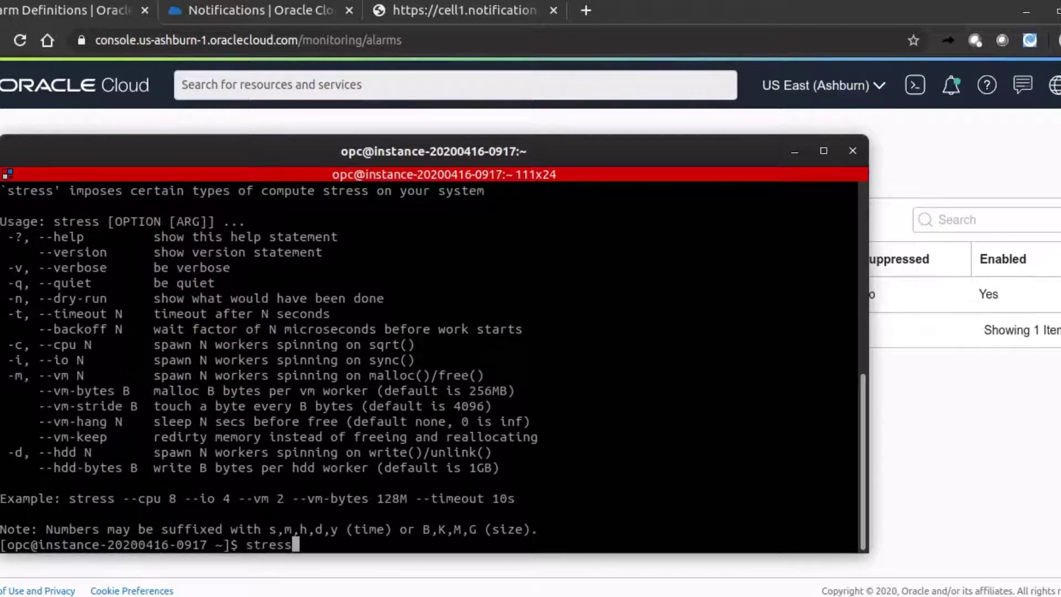
key("Up")
key("Up")
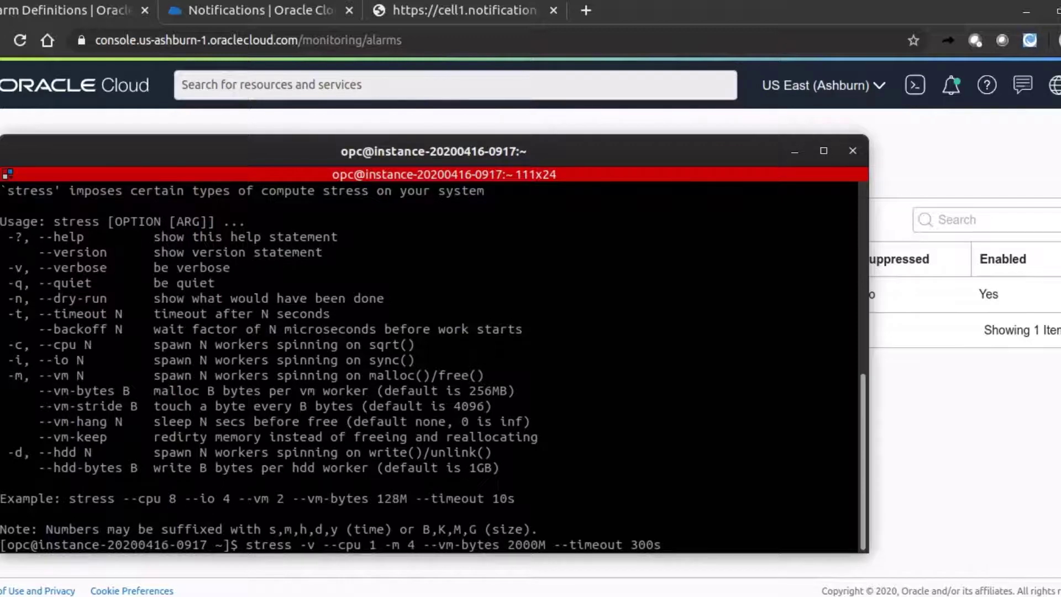
key("Return")
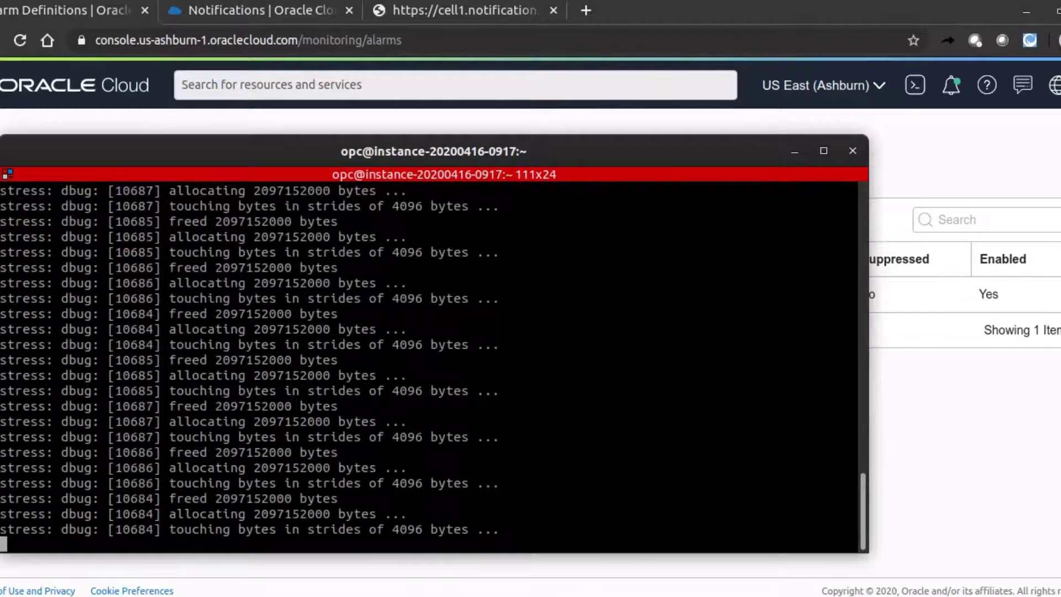
left_click(935, 462)
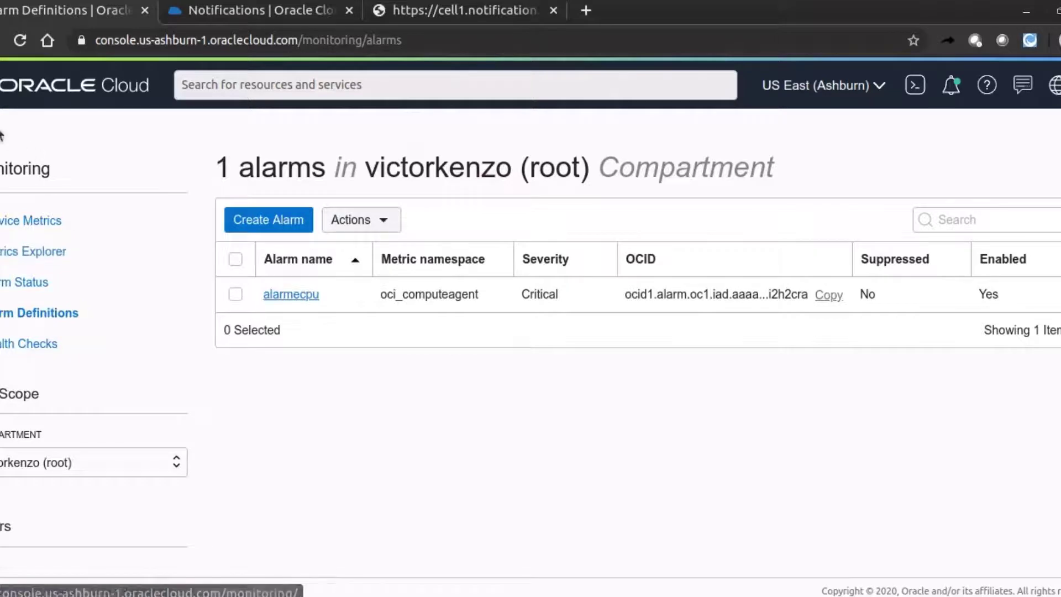
left_click(0, 85)
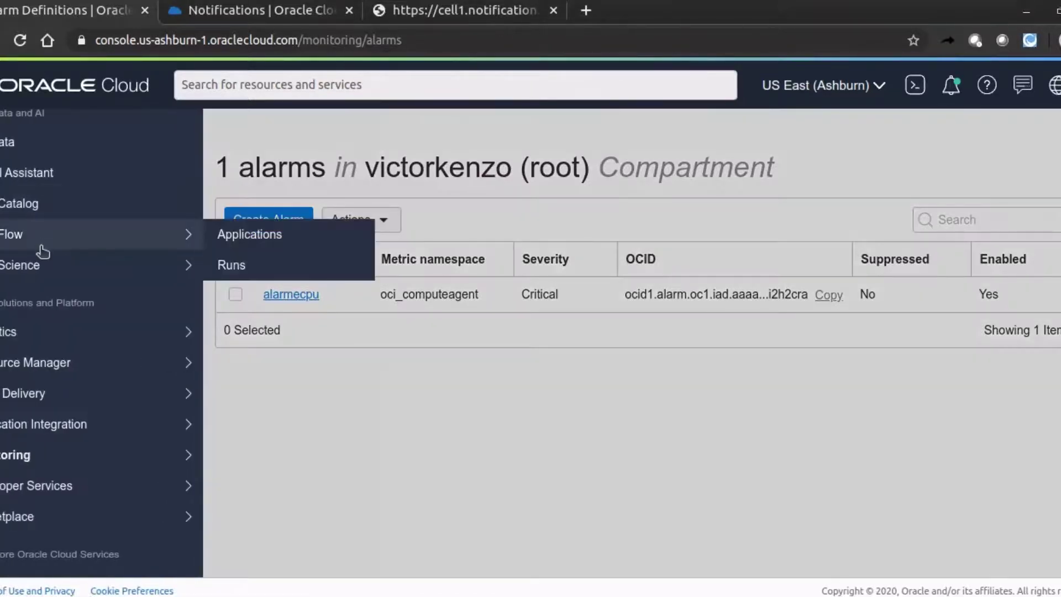
scroll(42, 252, "up", 8)
mouse_move(161, 163)
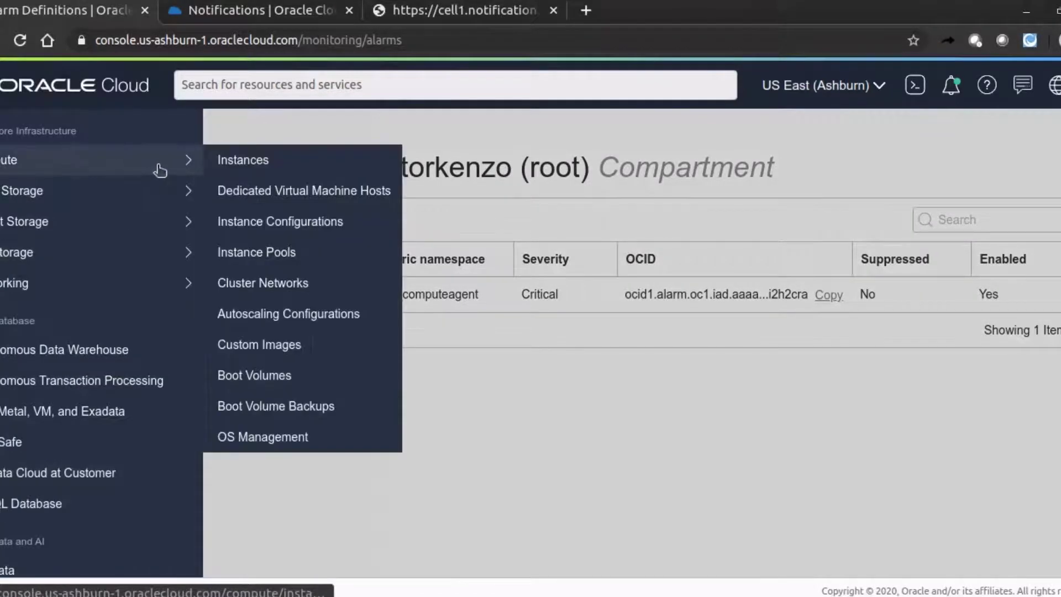
left_click(258, 166)
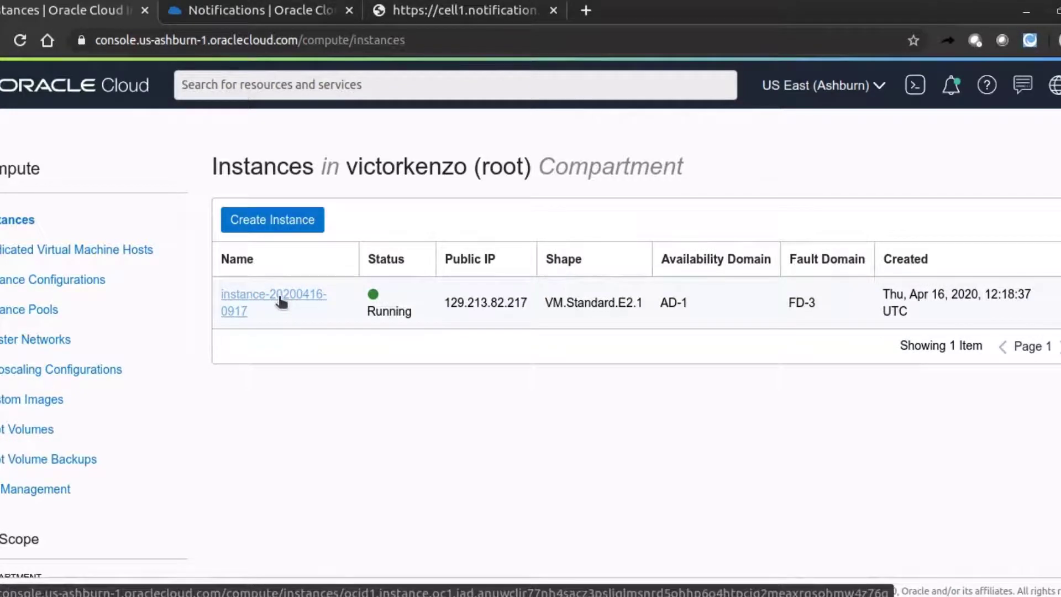
left_click(279, 298)
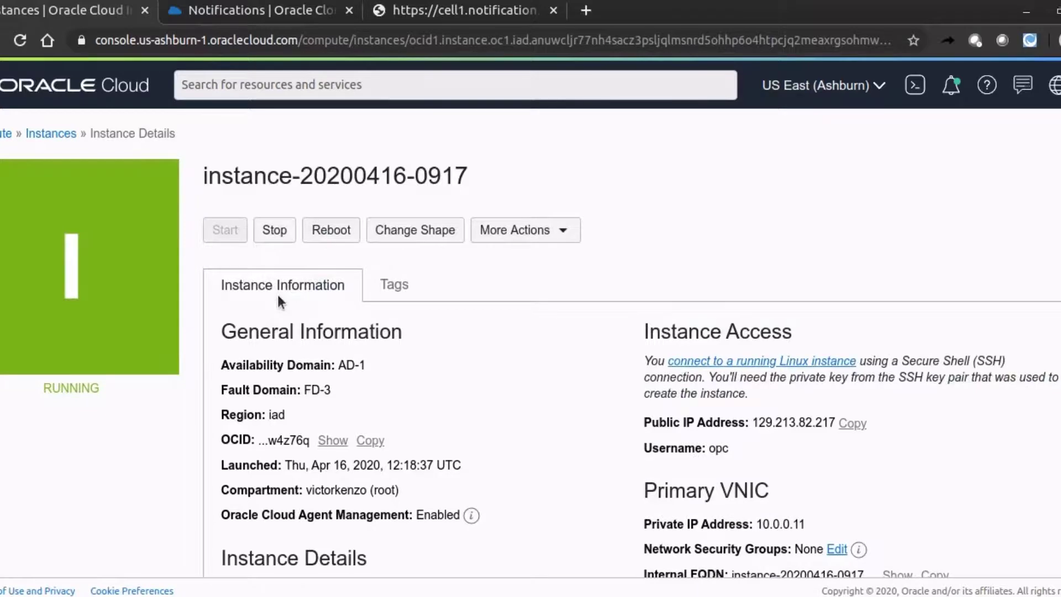
scroll(277, 293, "down", 12)
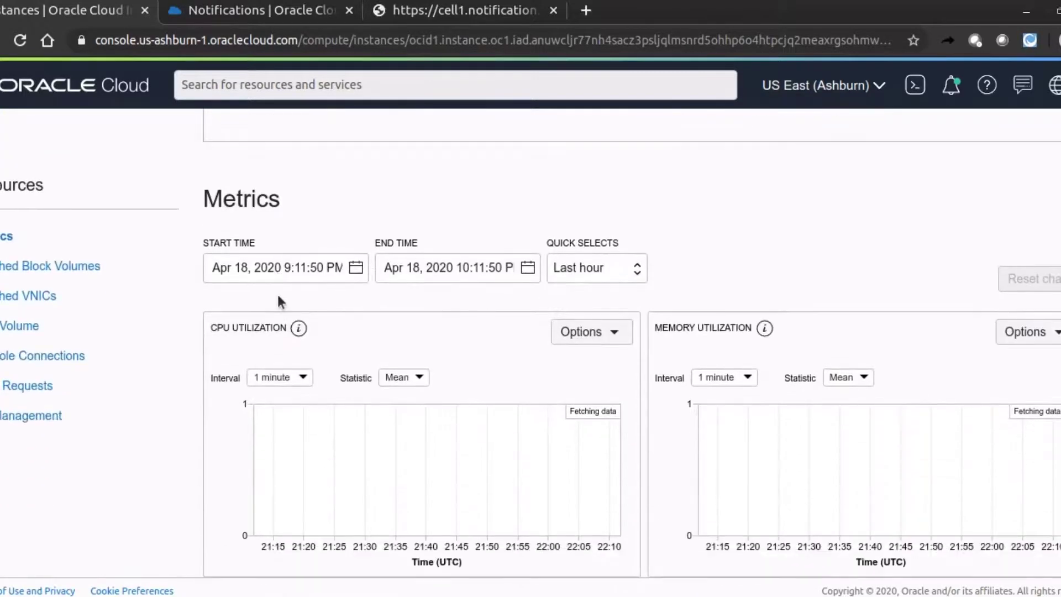
scroll(276, 293, "down", 2)
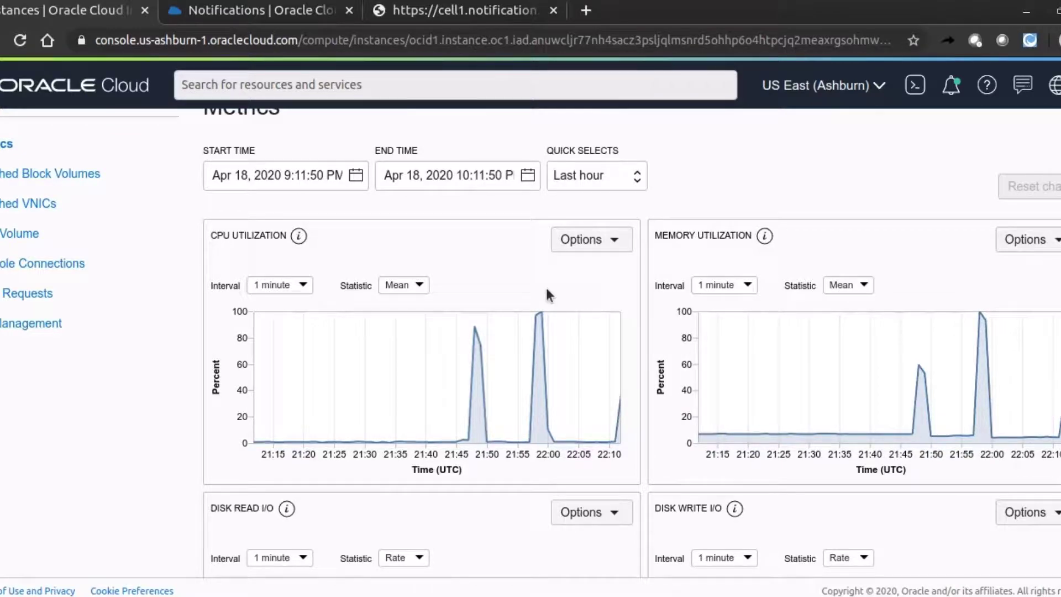
- Reload the instance details page and check the latest point on the CPU utilization chart
scroll(413, 161, "up", 10)
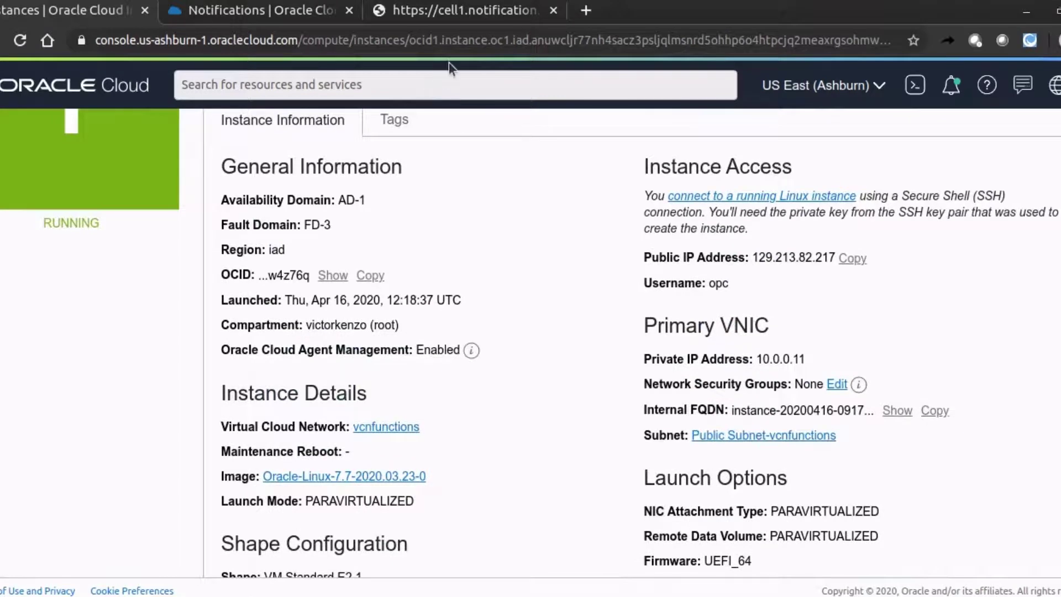
left_click(484, 45)
key("Return")
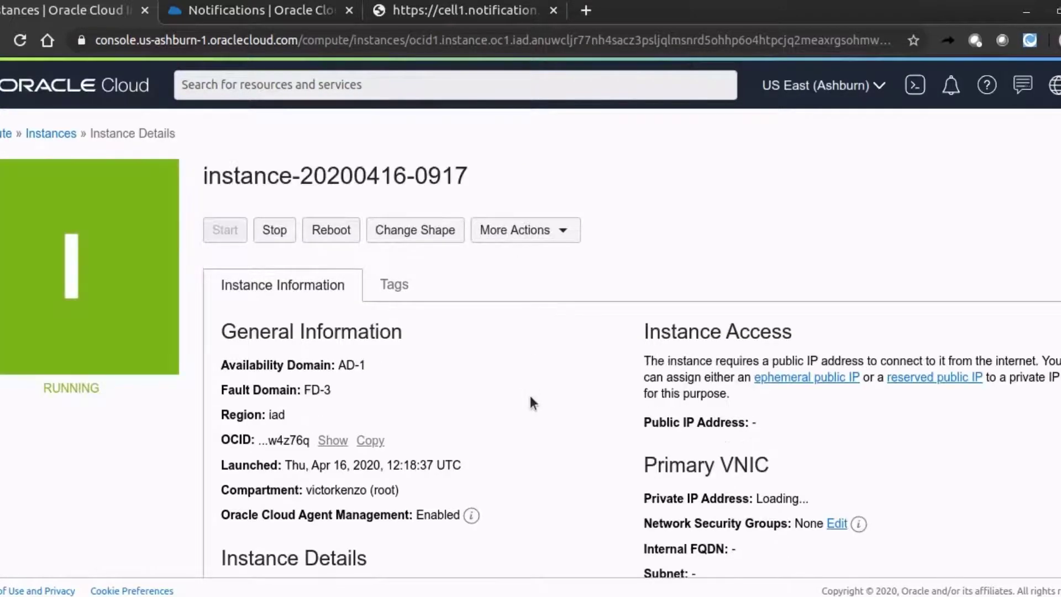
scroll(531, 402, "down", 10)
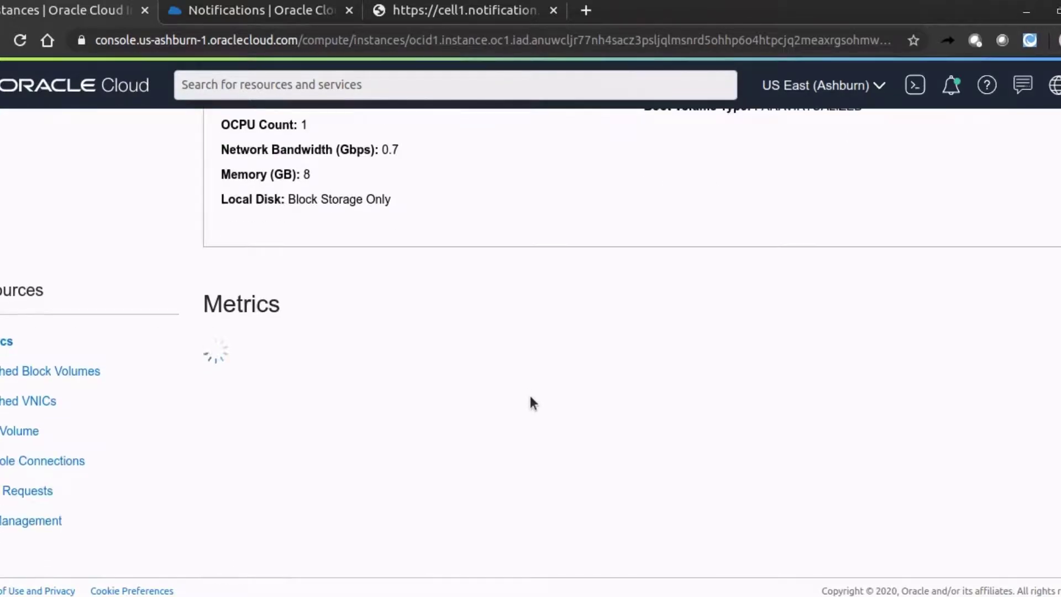
scroll(531, 402, "down", 3)
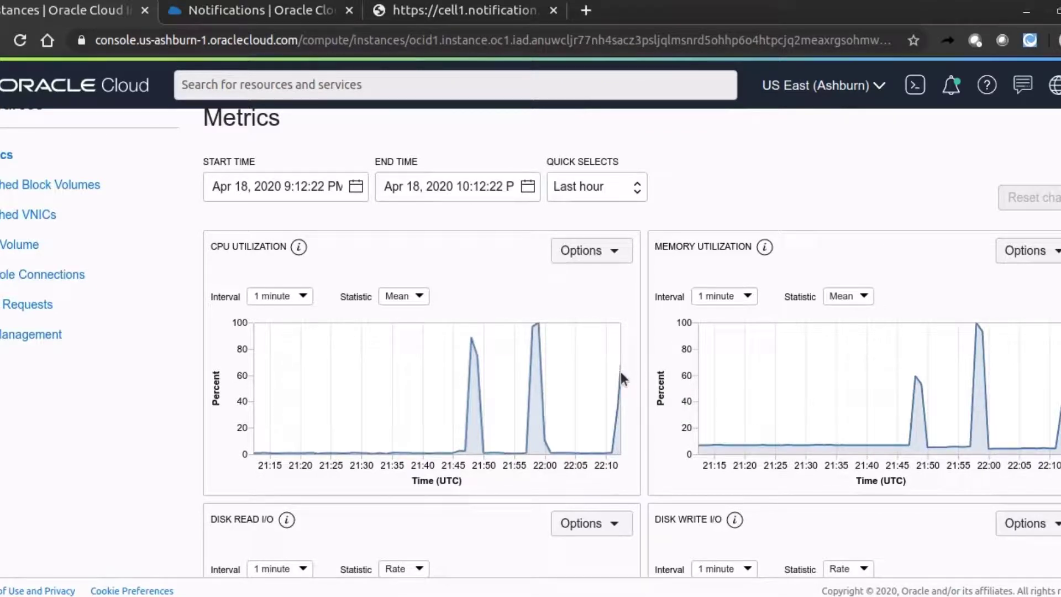
mouse_move(617, 370)
- Check the stress output in the terminal, return to the console and refresh the instance's metrics charts again
scroll(563, 285, "up", 15)
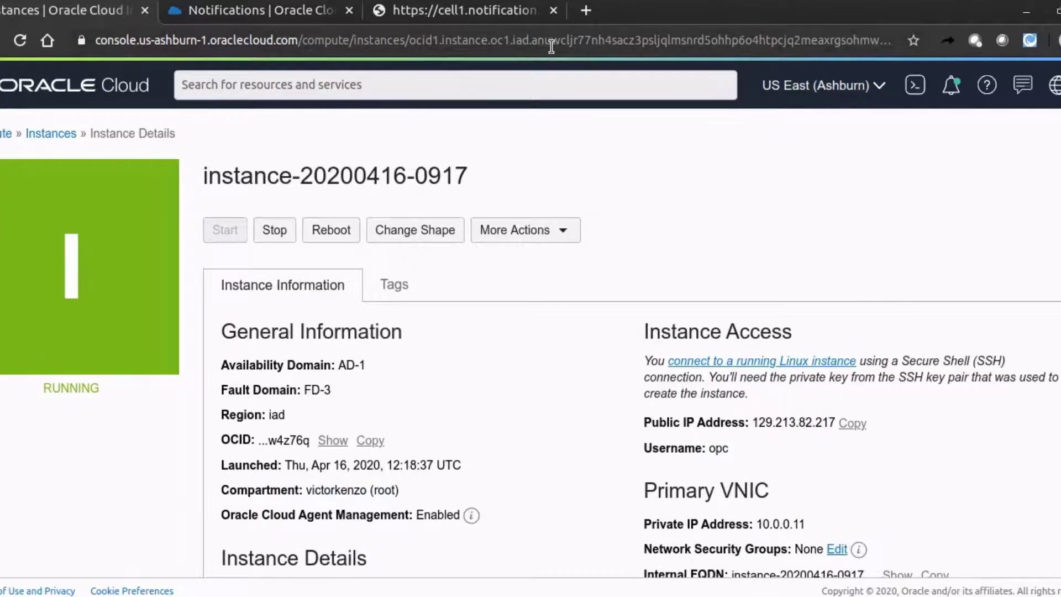
key("alt+Tab")
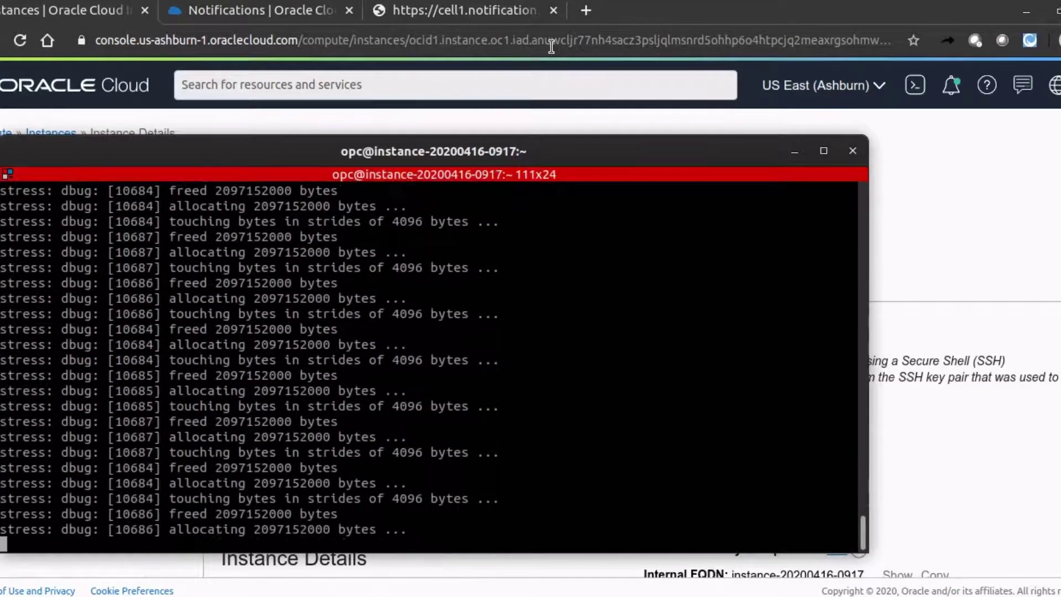
key("alt+Tab")
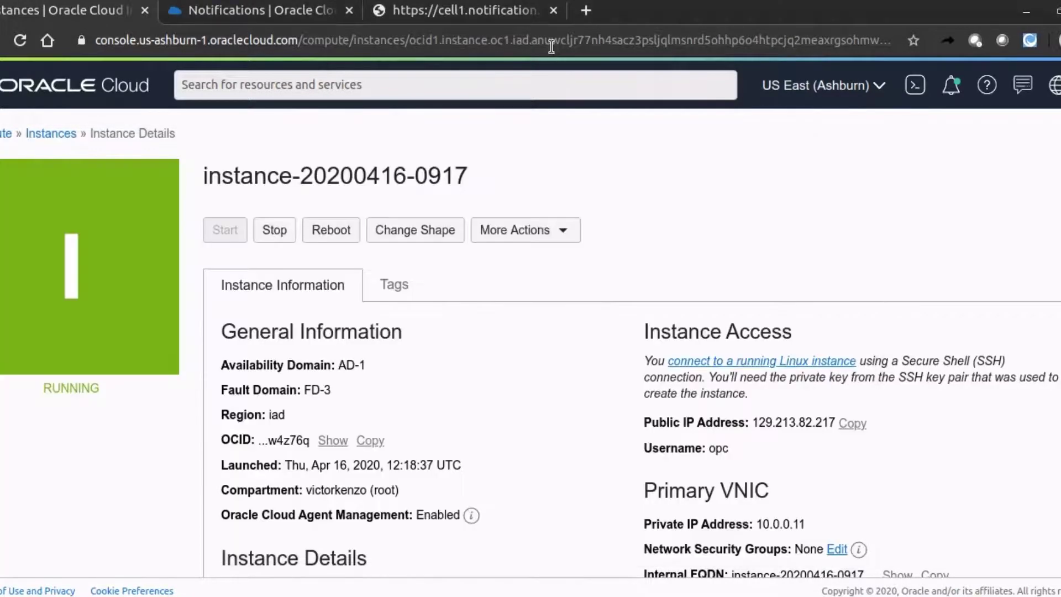
left_click(552, 47)
key("Return")
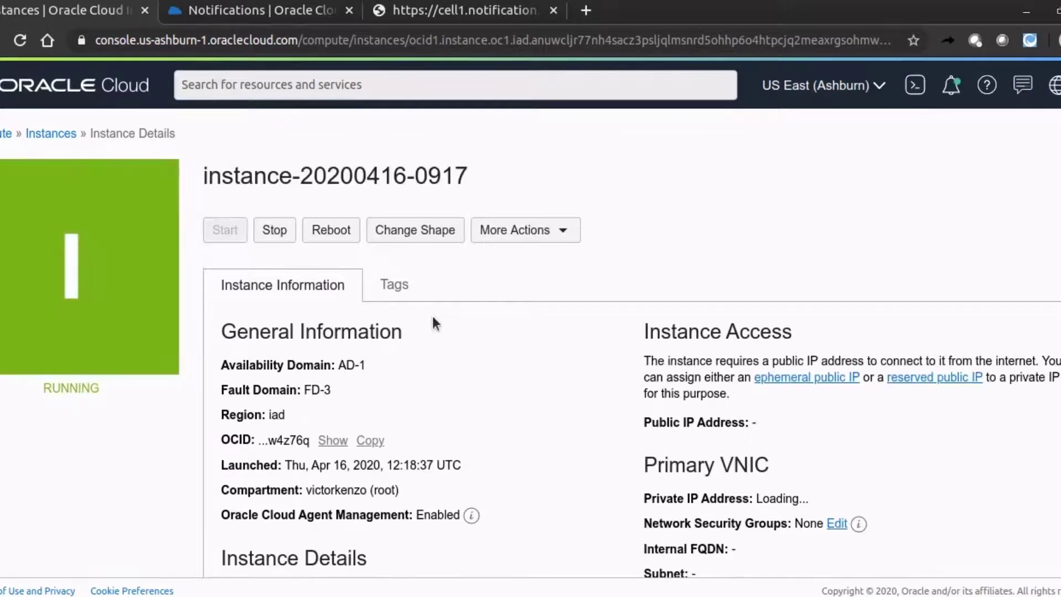
scroll(434, 321, "down", 10)
scroll(433, 320, "down", 5)
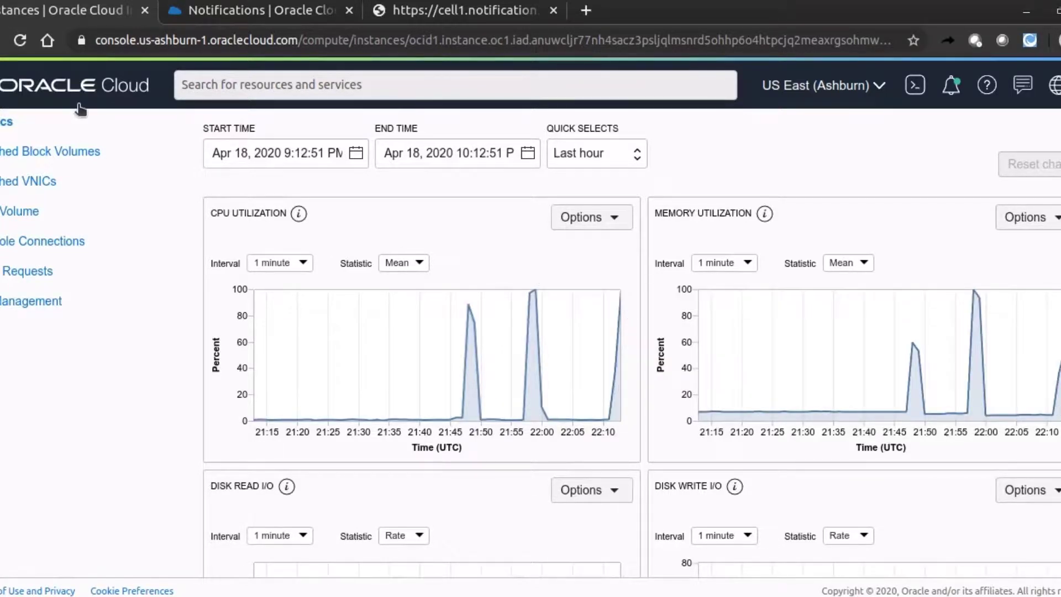
- Go to the Monitoring alarm definitions and open the alarm status list to check which alarms are firing
left_click(1, 85)
mouse_move(14, 291)
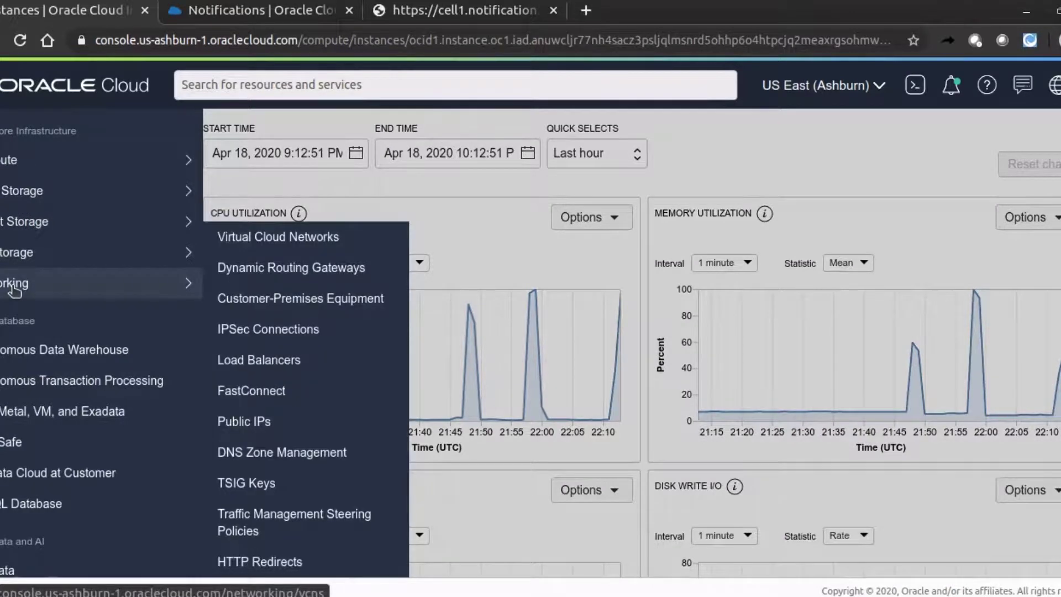
scroll(14, 290, "down", 9)
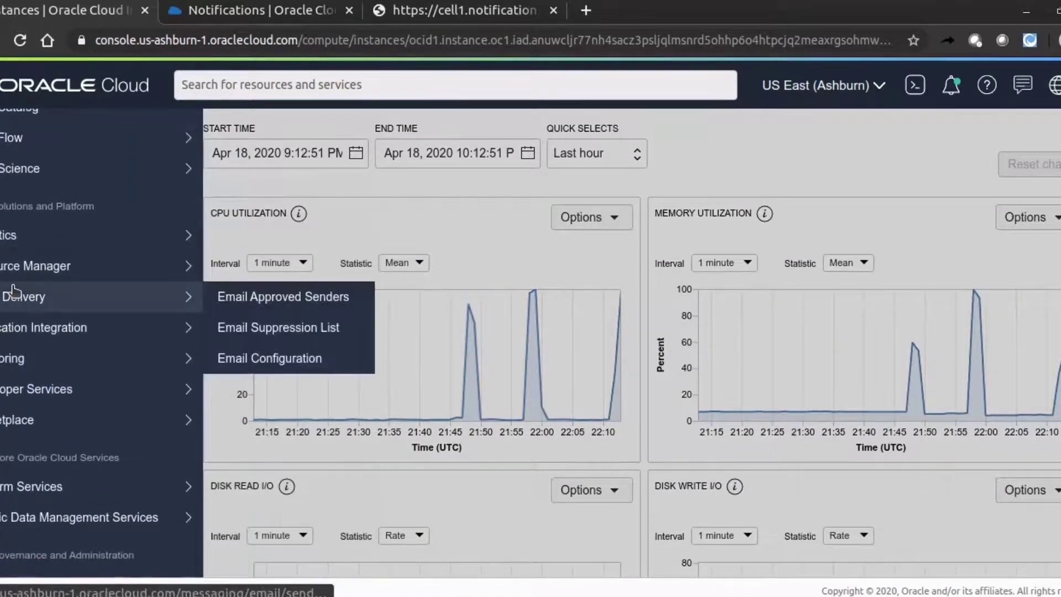
mouse_move(17, 358)
left_click(260, 448)
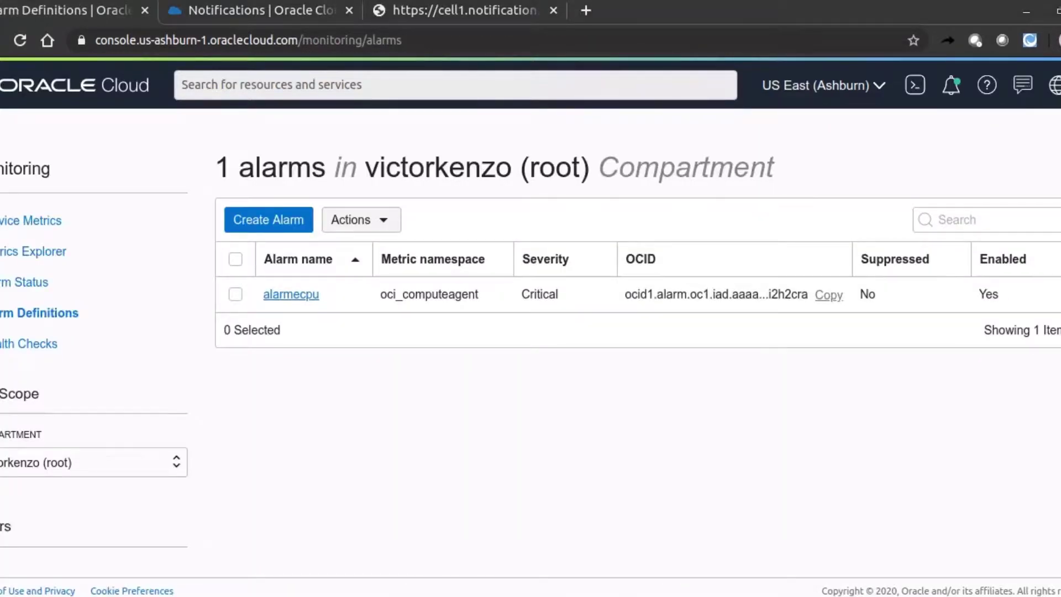
left_click(28, 288)
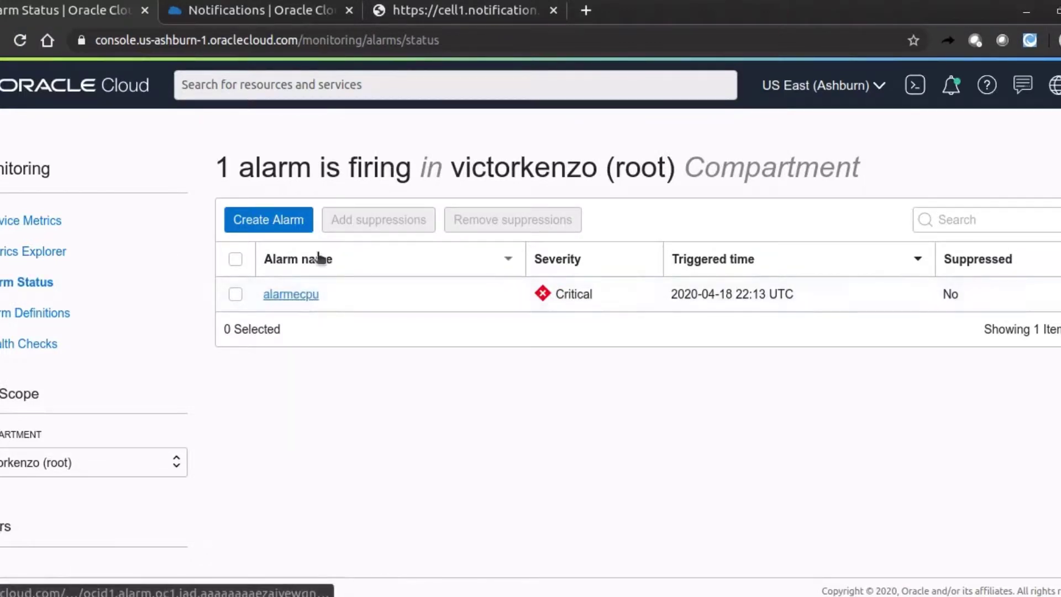
- Open the alarmecpu alarm, review its summary and alarm history chart, and return to the alarm status list
left_click(297, 296)
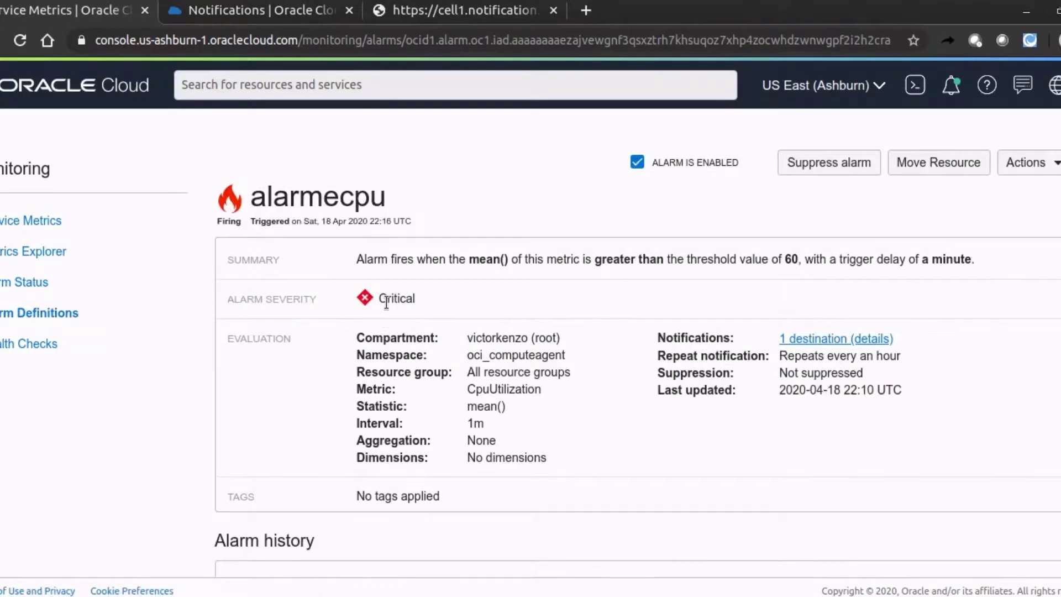
scroll(386, 301, "down", 5)
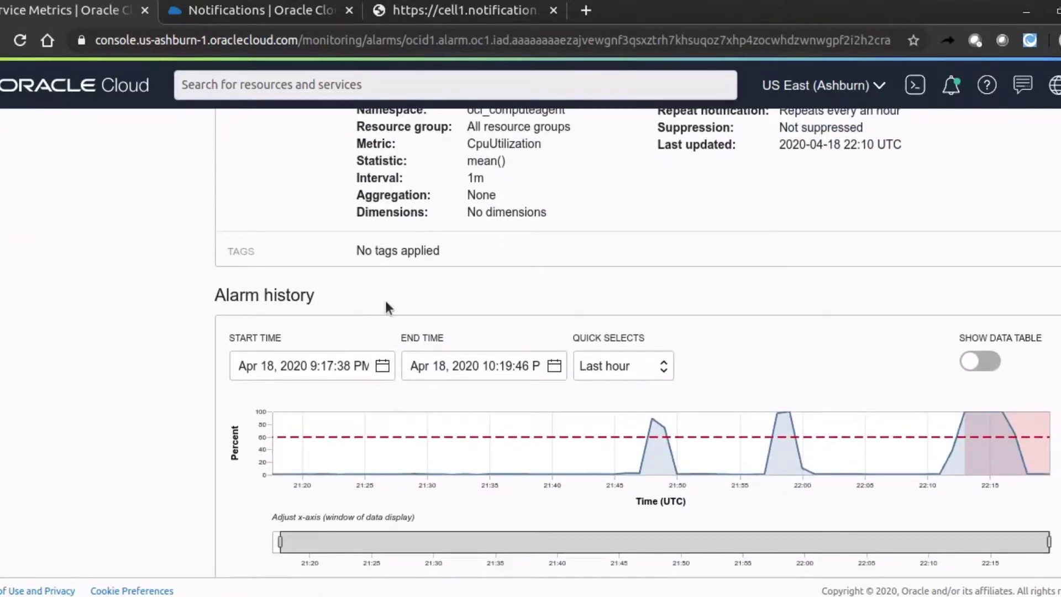
scroll(385, 300, "down", 3)
scroll(386, 300, "up", 7)
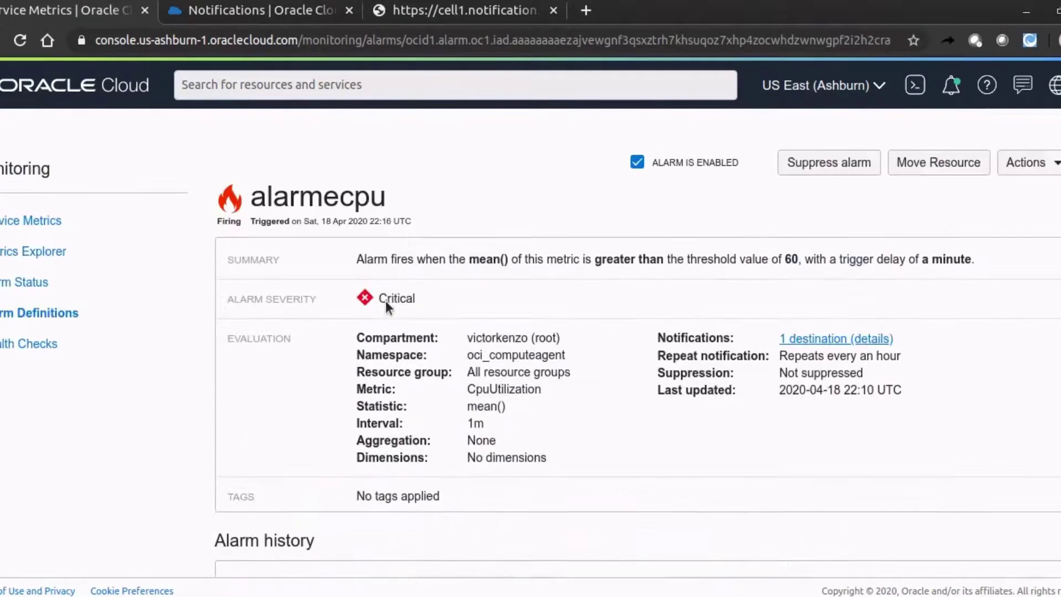
left_click(25, 282)
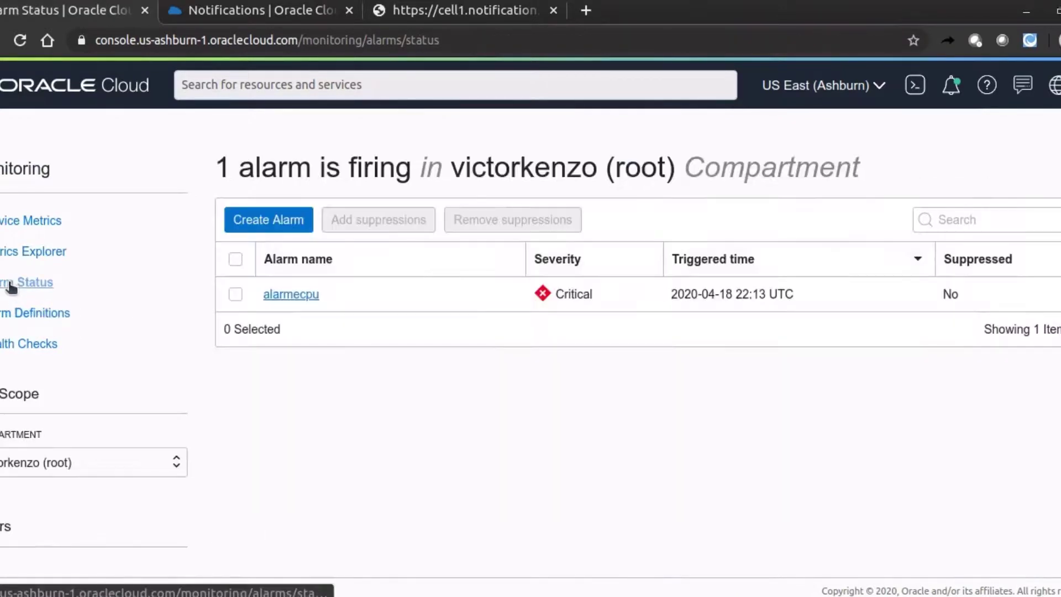
left_click(293, 295)
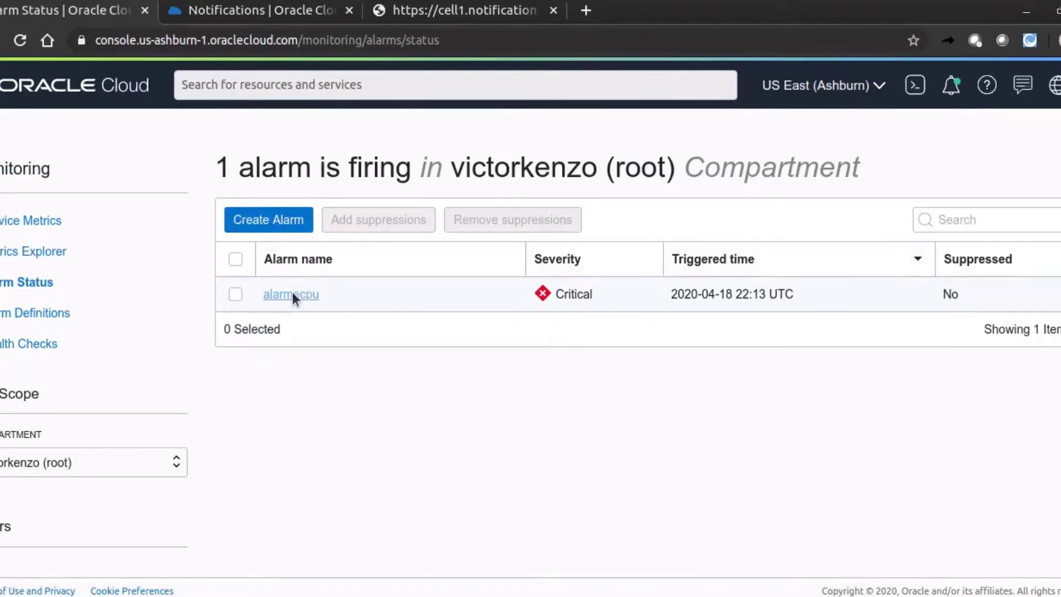
- Switch to Thunderbird, read the alarmecpu notification email, highlight the topic name alertacpu and return to the console
key("alt+Tab")
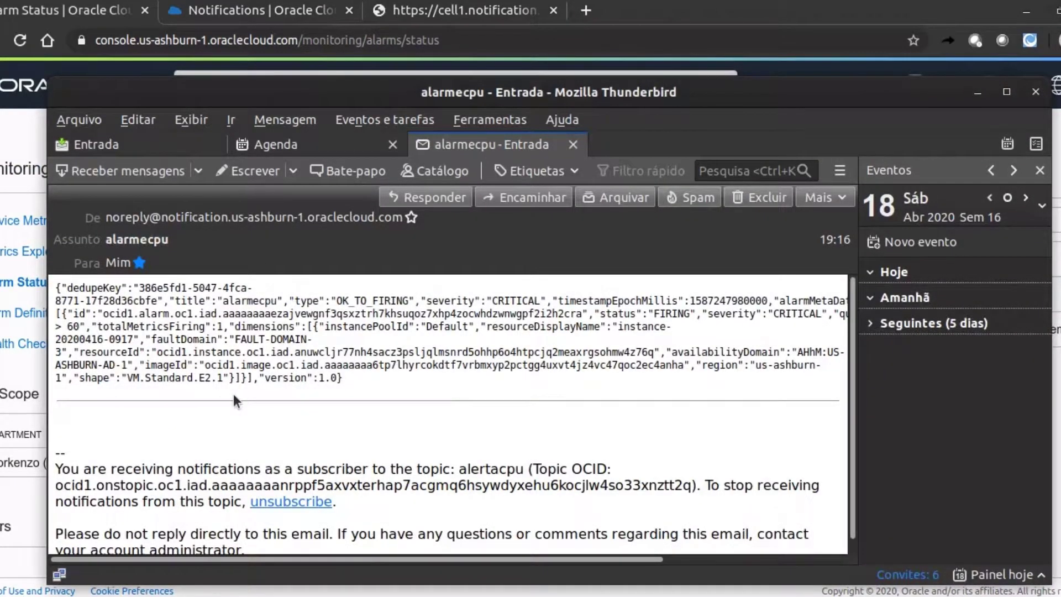
scroll(233, 394, "down", 1)
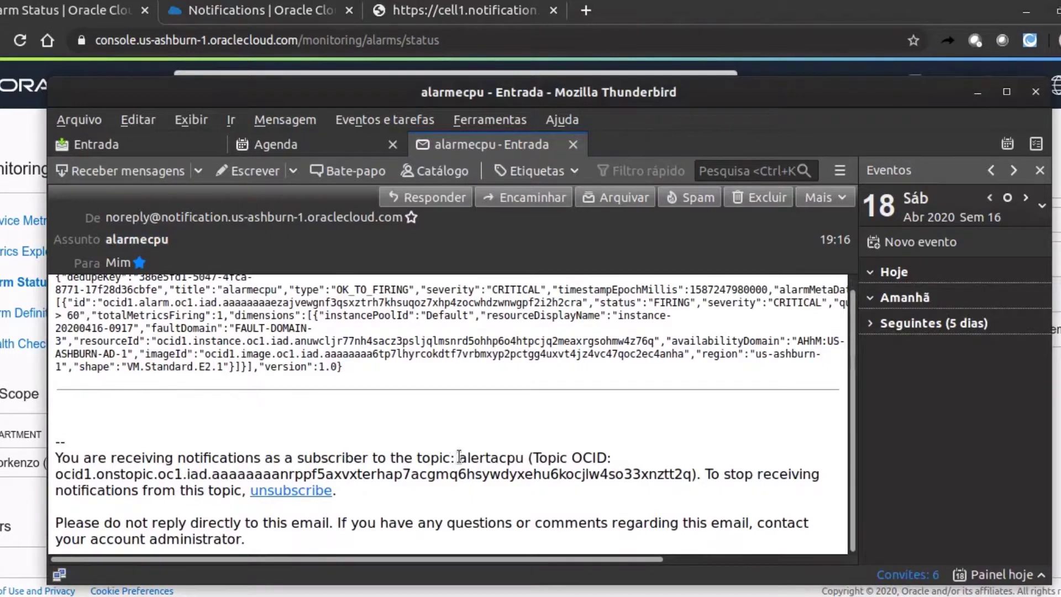
left_click_drag(459, 458, 529, 461)
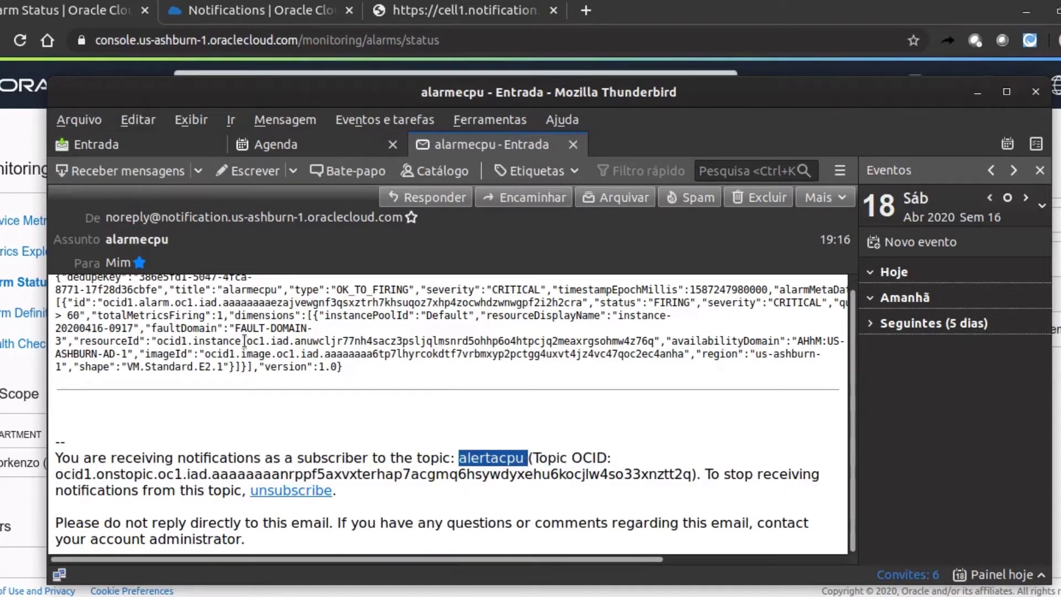
key("alt+Tab")
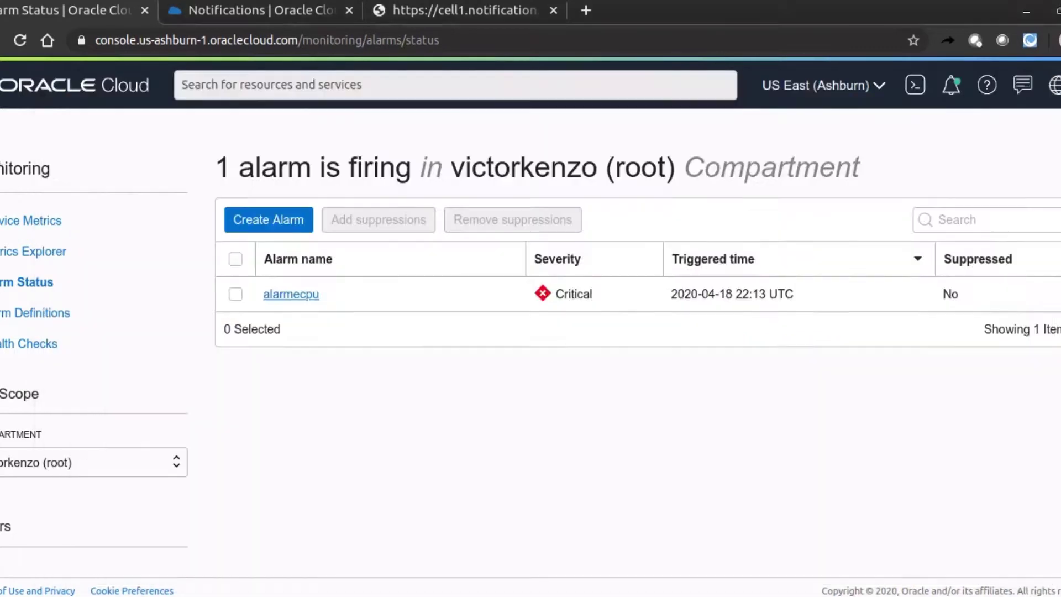